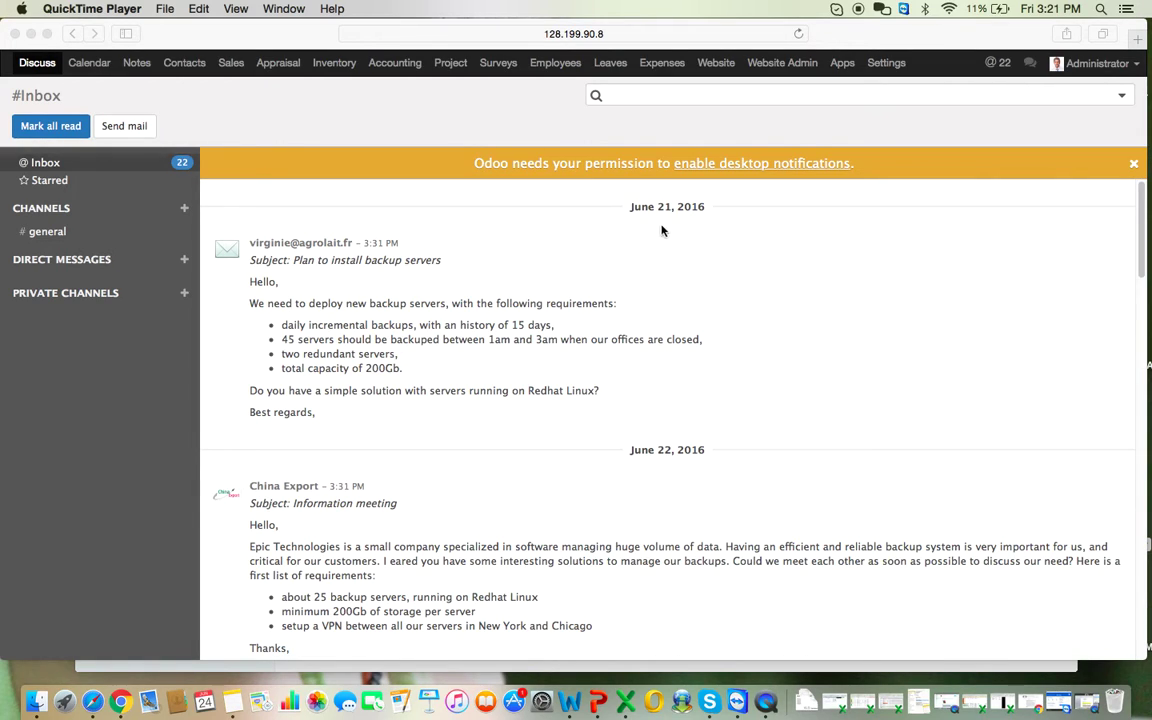
Open the Air Flight product among the expense products, review its sale price and cost in edit mode, and save it.
{"action": "left_click", "coordinate": [672, 70]}
{"action": "left_click", "coordinate": [668, 66]}
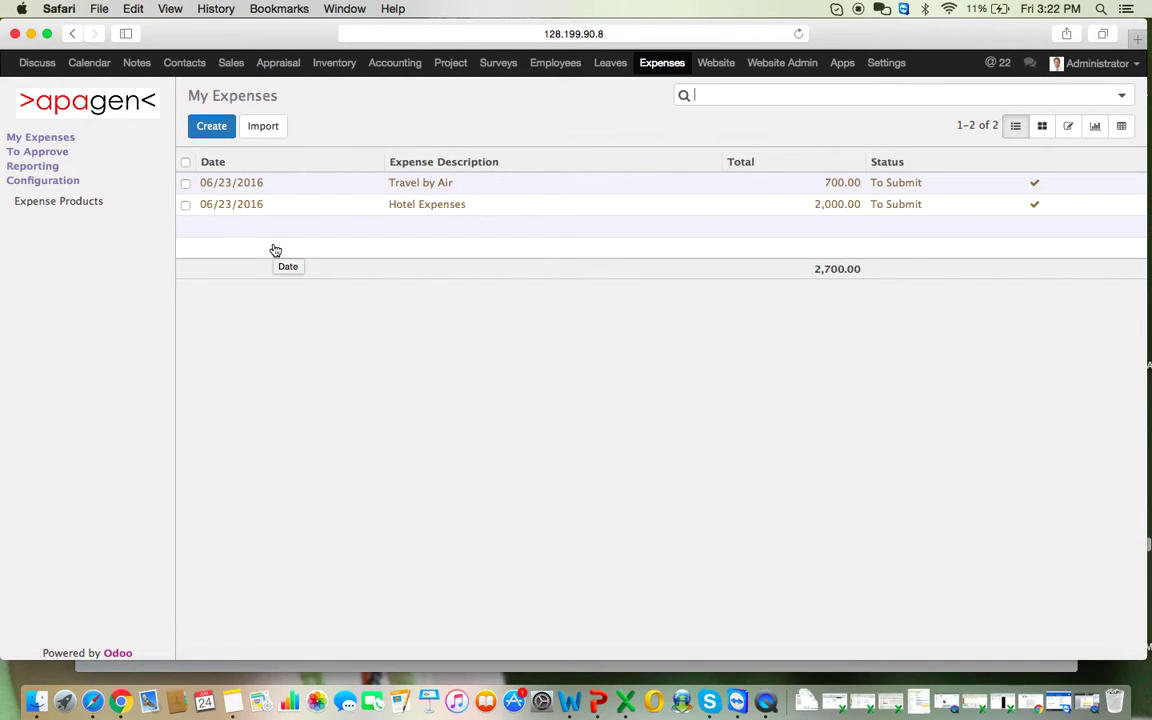
{"action": "left_click", "coordinate": [83, 208]}
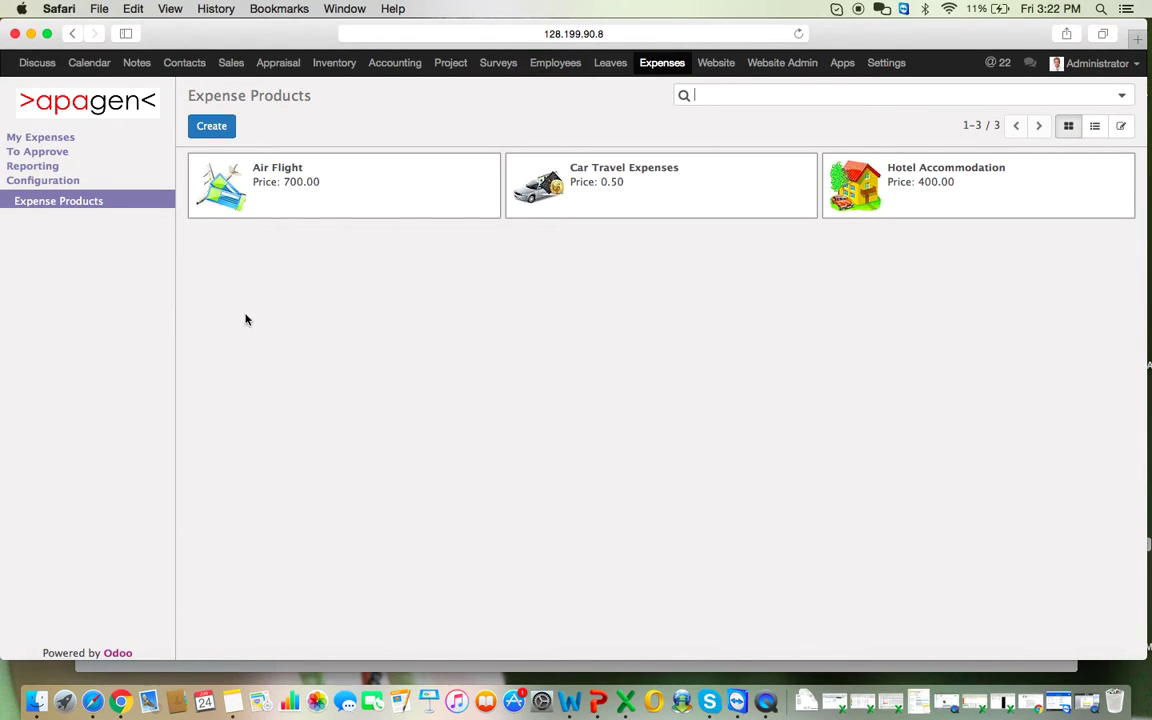
{"action": "left_click", "coordinate": [358, 208]}
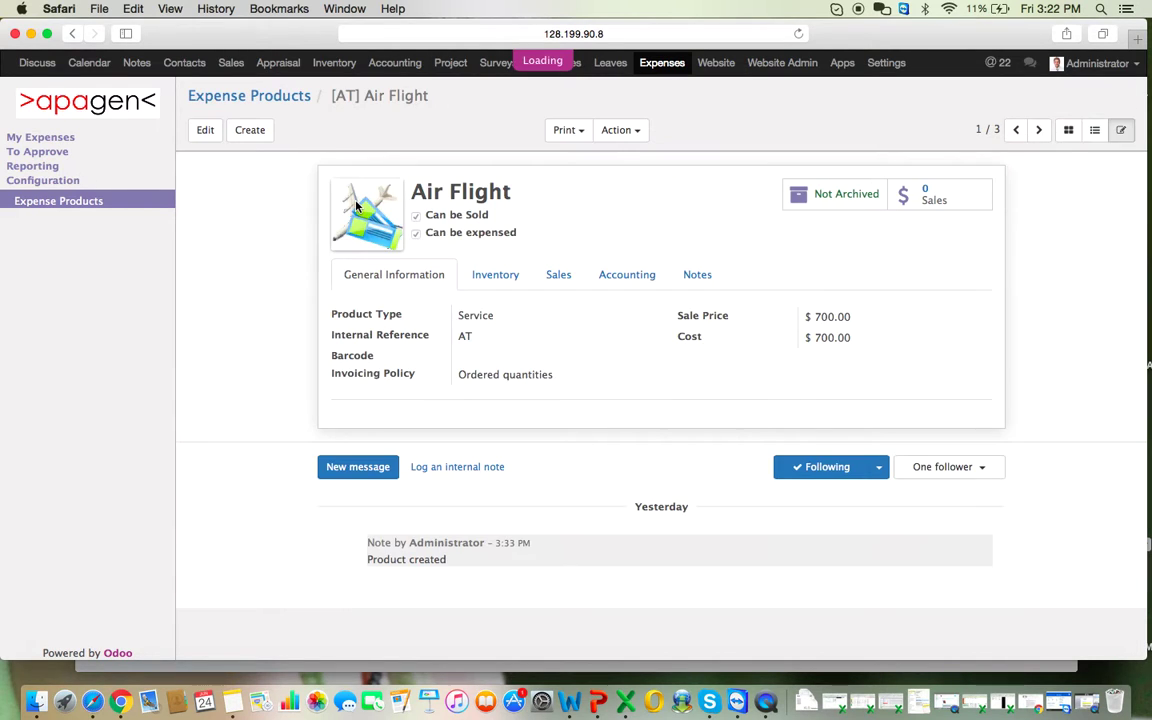
{"action": "left_click", "coordinate": [205, 131]}
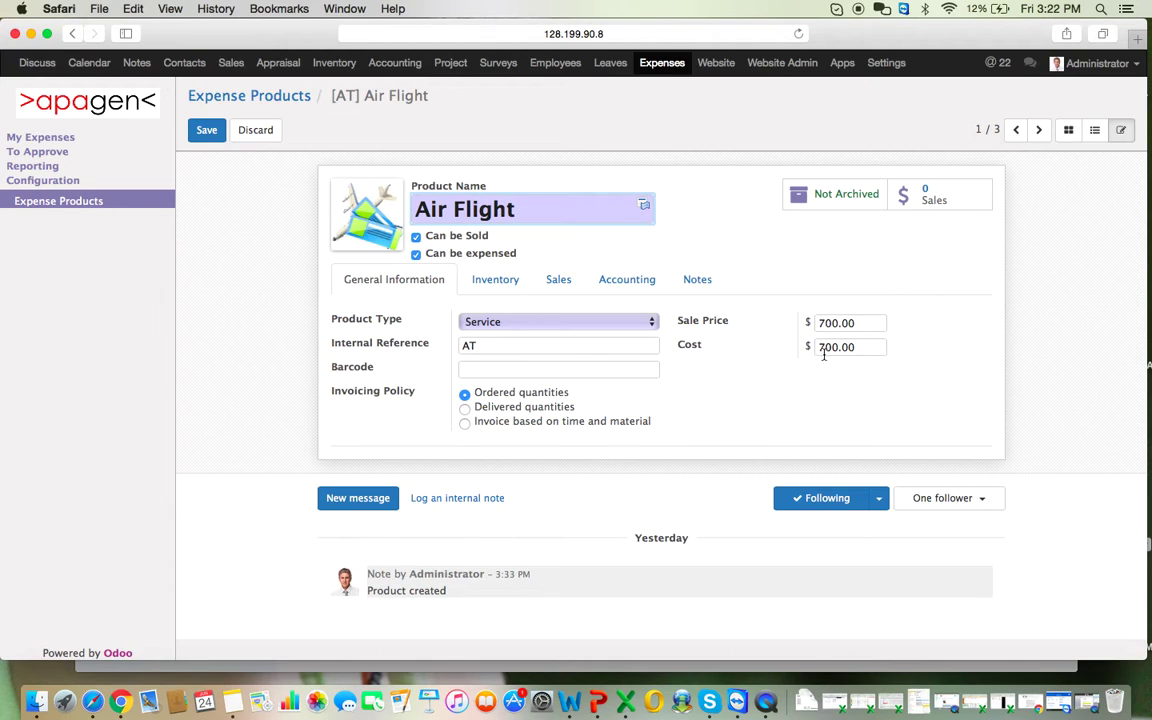
{"action": "left_click", "coordinate": [860, 347]}
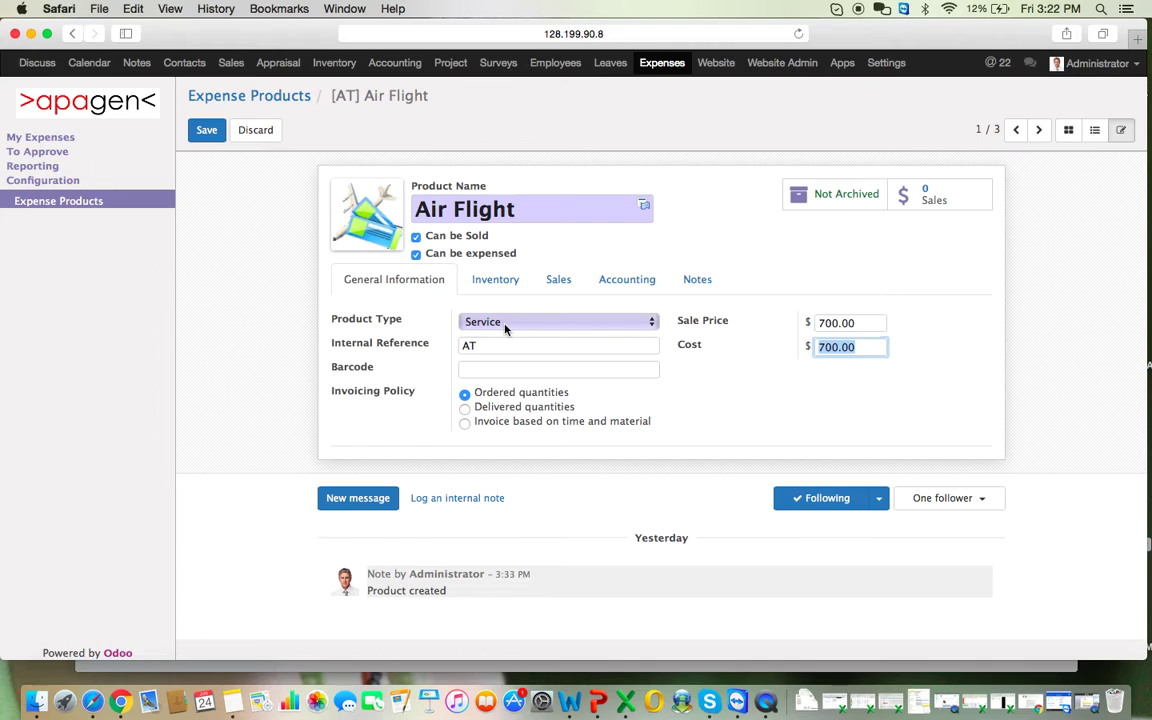
{"action": "left_click", "coordinate": [212, 140]}
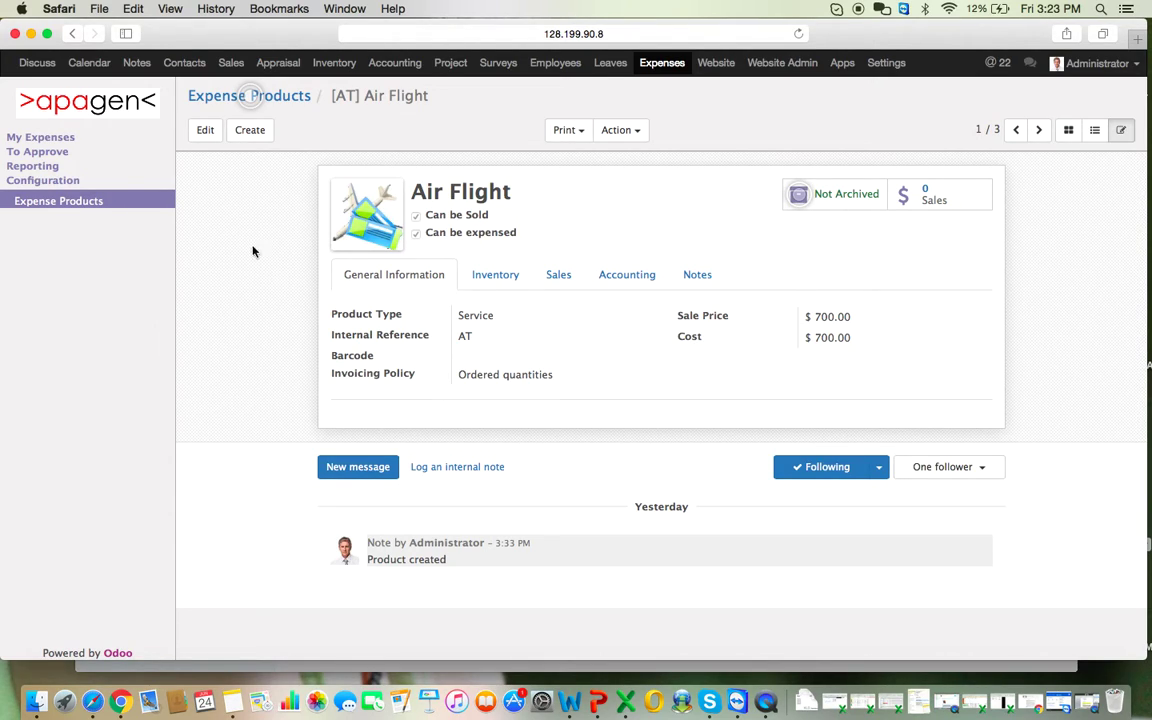
Start a new expense under My Expenses and select [CarTRA] Car Travel Expenses as its product.
{"action": "left_click", "coordinate": [67, 144]}
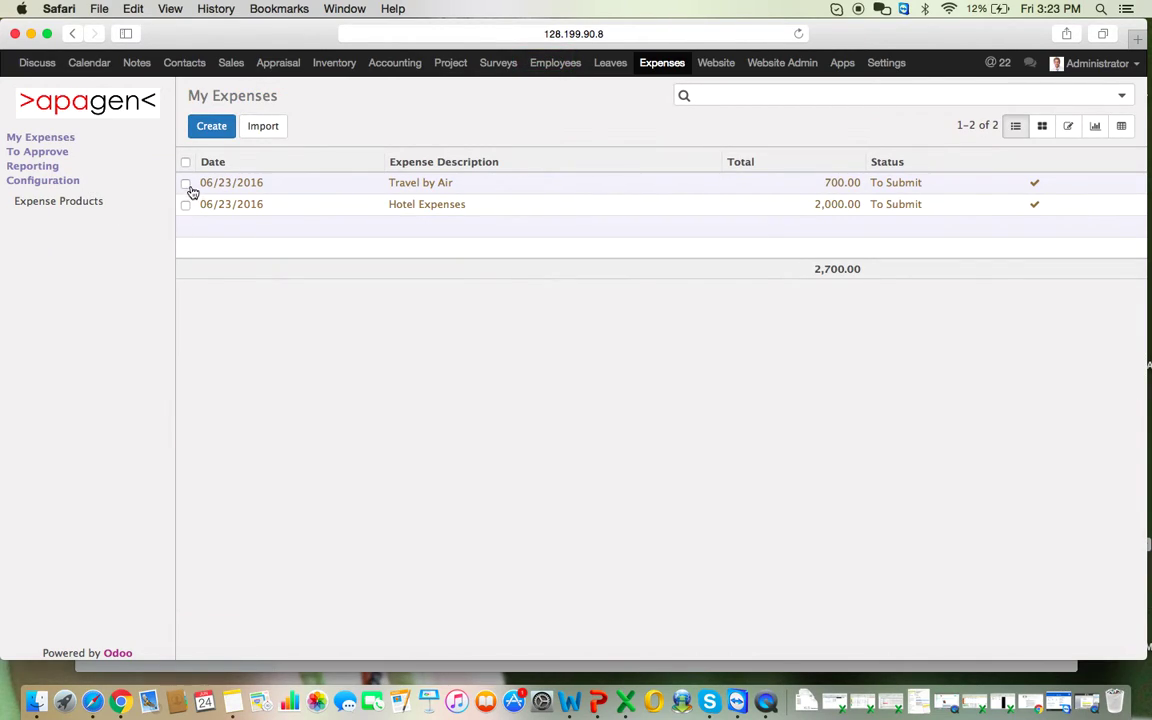
{"action": "left_click", "coordinate": [215, 133]}
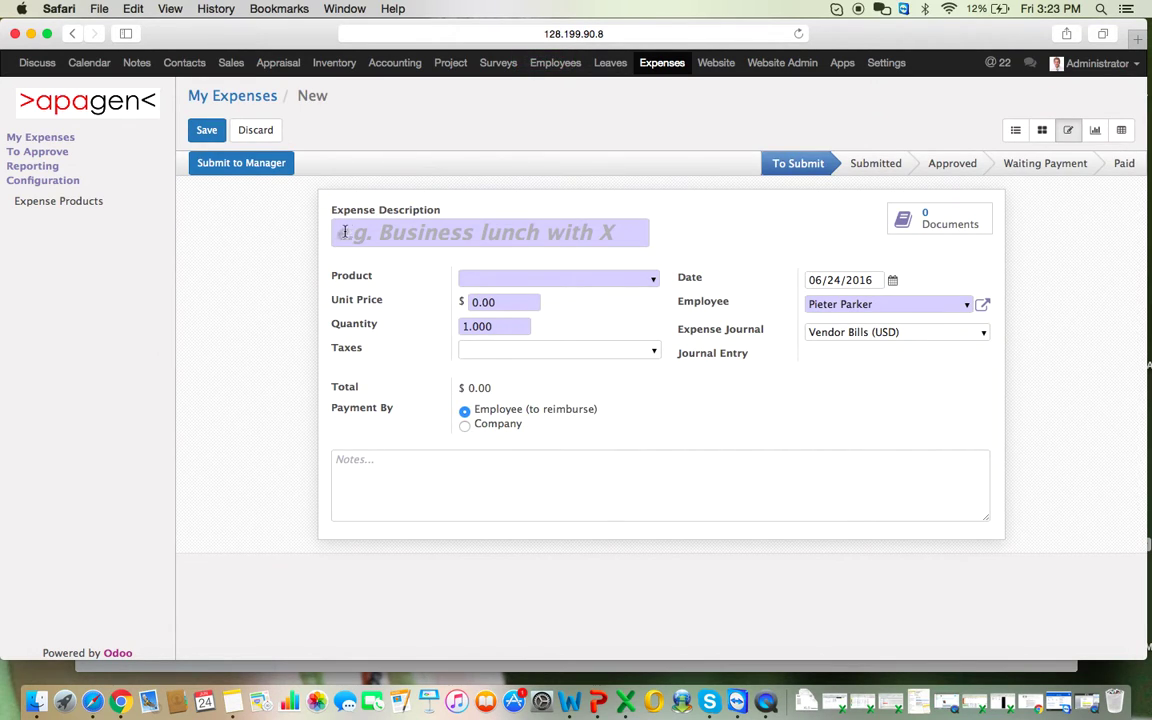
{"action": "left_click", "coordinate": [345, 232]}
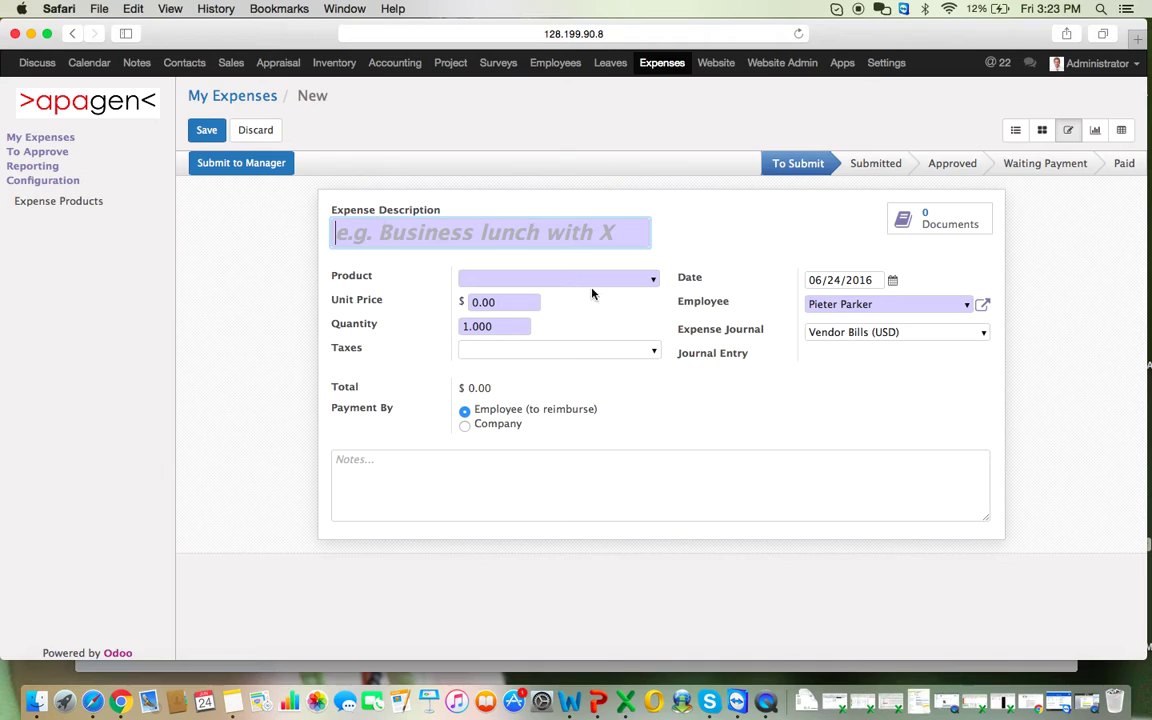
{"action": "left_click", "coordinate": [653, 283]}
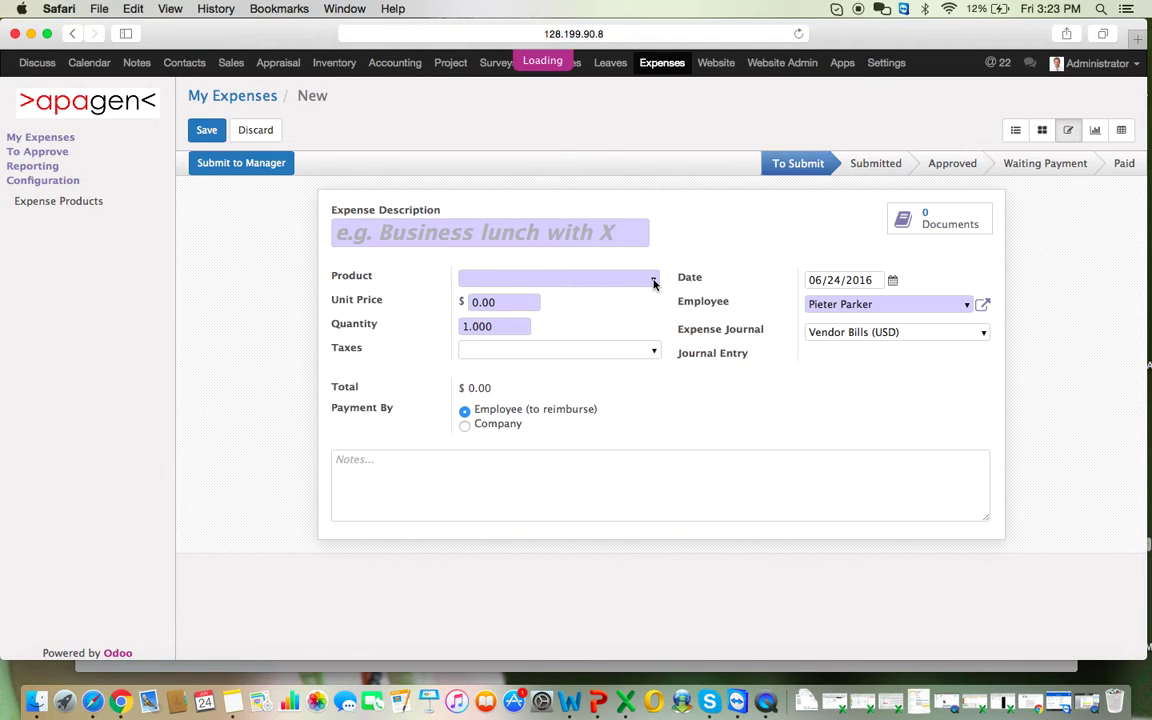
{"action": "left_click", "coordinate": [622, 311]}
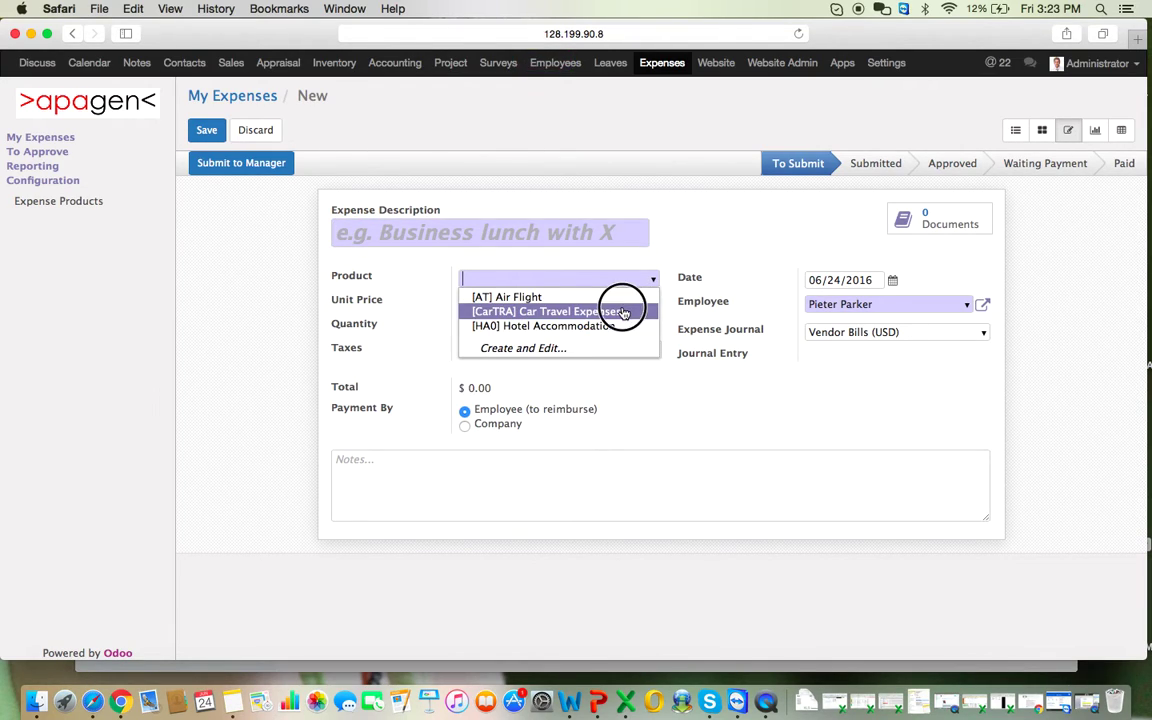
Replace the prefilled expense description with Taxi to Airport.
{"action": "left_click", "coordinate": [558, 245]}
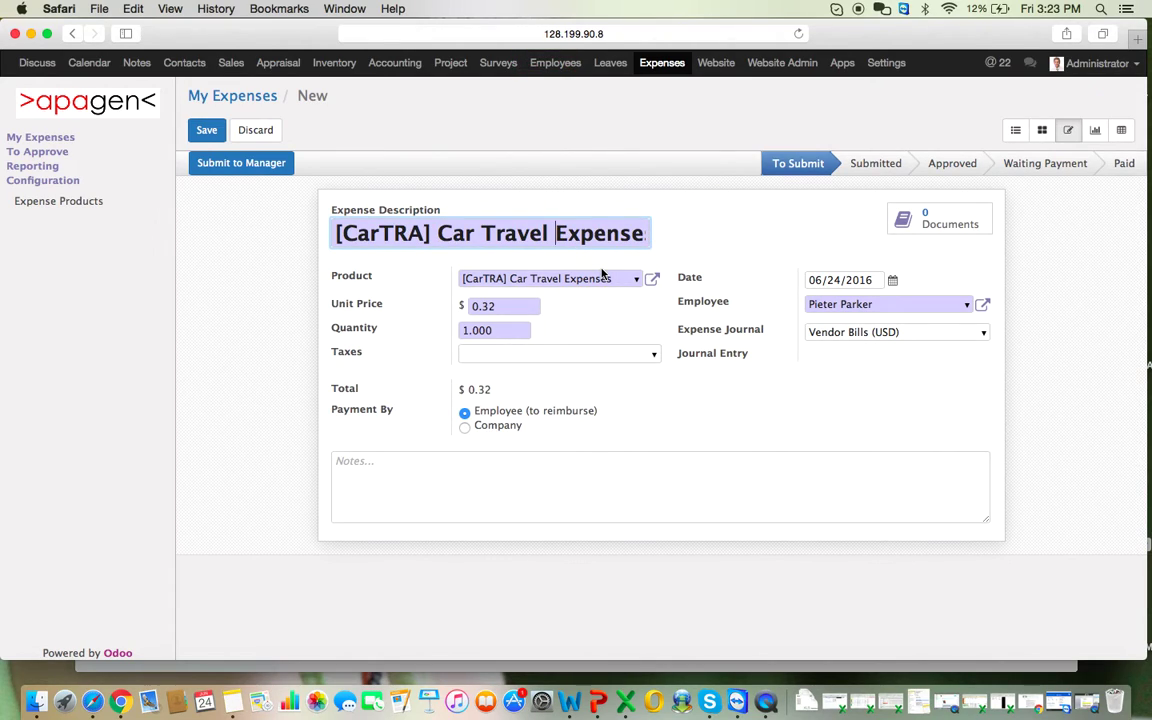
{"action": "key", "text": "BackSpace"}
{"action": "key", "text": "BackSpace"}
{"action": "key", "text": "BackSpace"}
{"action": "key", "text": "BackSpace"}
{"action": "key", "text": "BackSpace"}
{"action": "key", "text": "BackSpace"}
{"action": "key", "text": "BackSpace"}
{"action": "key", "text": "BackSpace"}
{"action": "key", "text": "BackSpace"}
{"action": "key", "text": "BackSpace"}
{"action": "key", "text": "BackSpace"}
{"action": "key", "text": "BackSpace"}
{"action": "key", "text": "BackSpace"}
{"action": "key", "text": "BackSpace"}
{"action": "key", "text": "BackSpace"}
{"action": "key", "text": "BackSpace"}
{"action": "key", "text": "BackSpace"}
{"action": "key", "text": "BackSpace"}
{"action": "key", "text": "BackSpace"}
{"action": "key", "text": "BackSpace"}
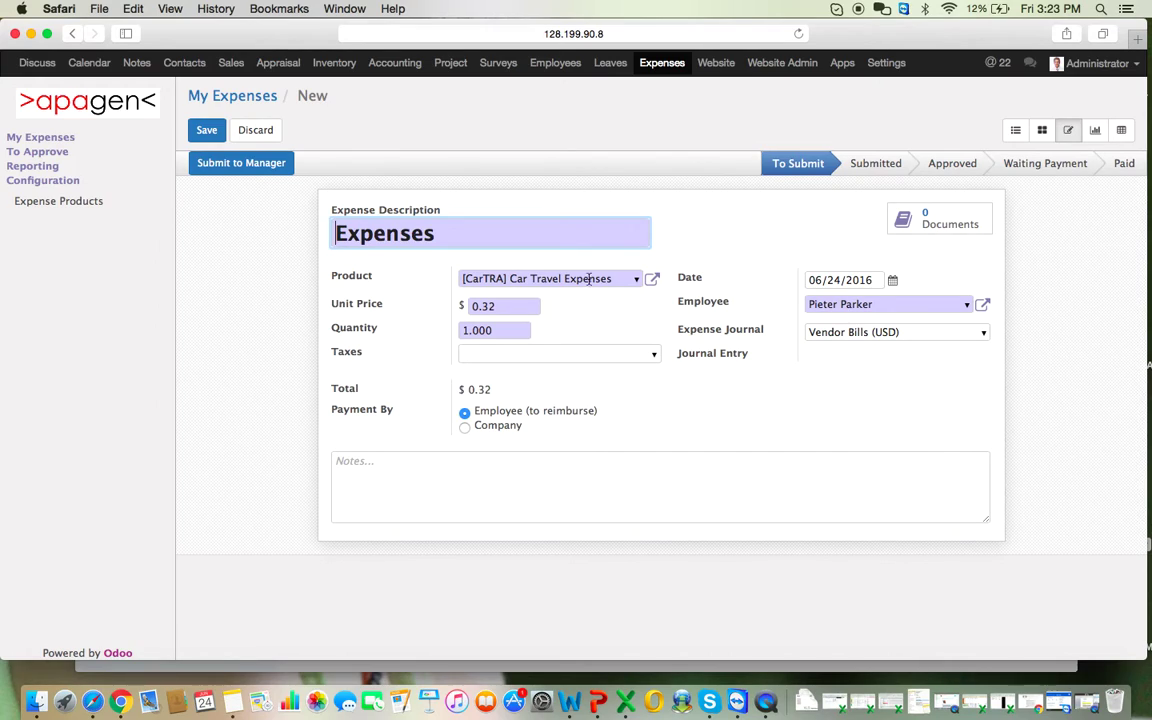
{"action": "left_click_drag", "start_coordinate": [501, 223], "coordinate": [311, 223]}
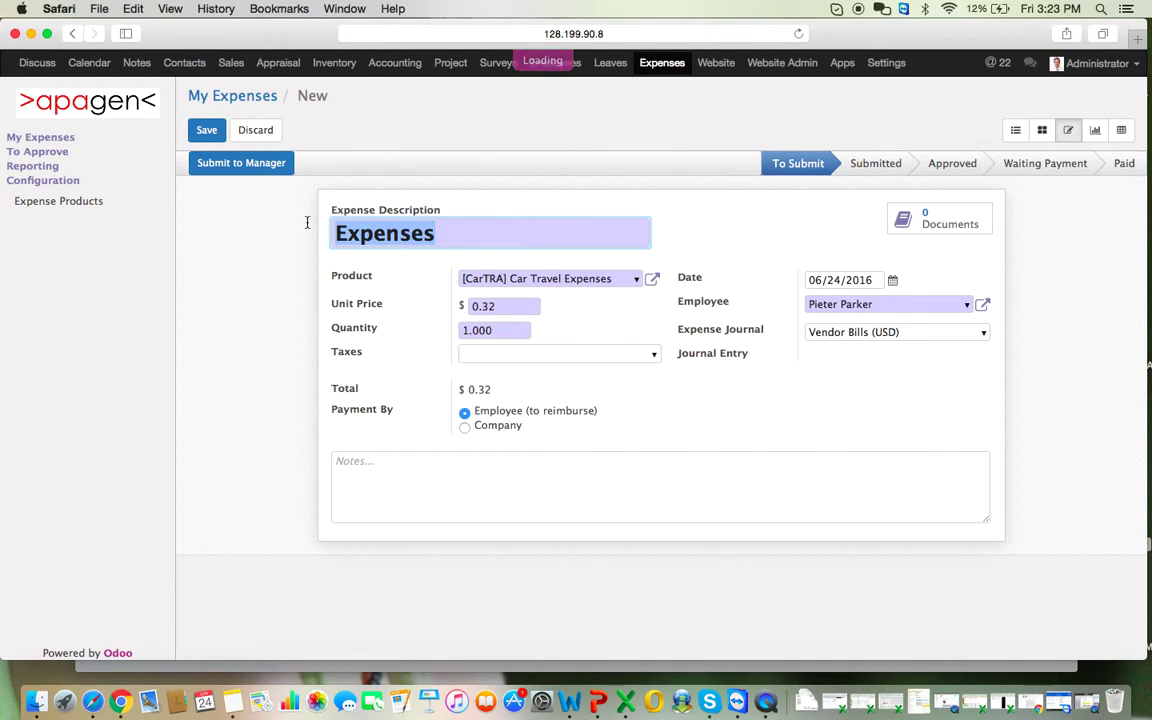
{"action": "type", "text": "T"}
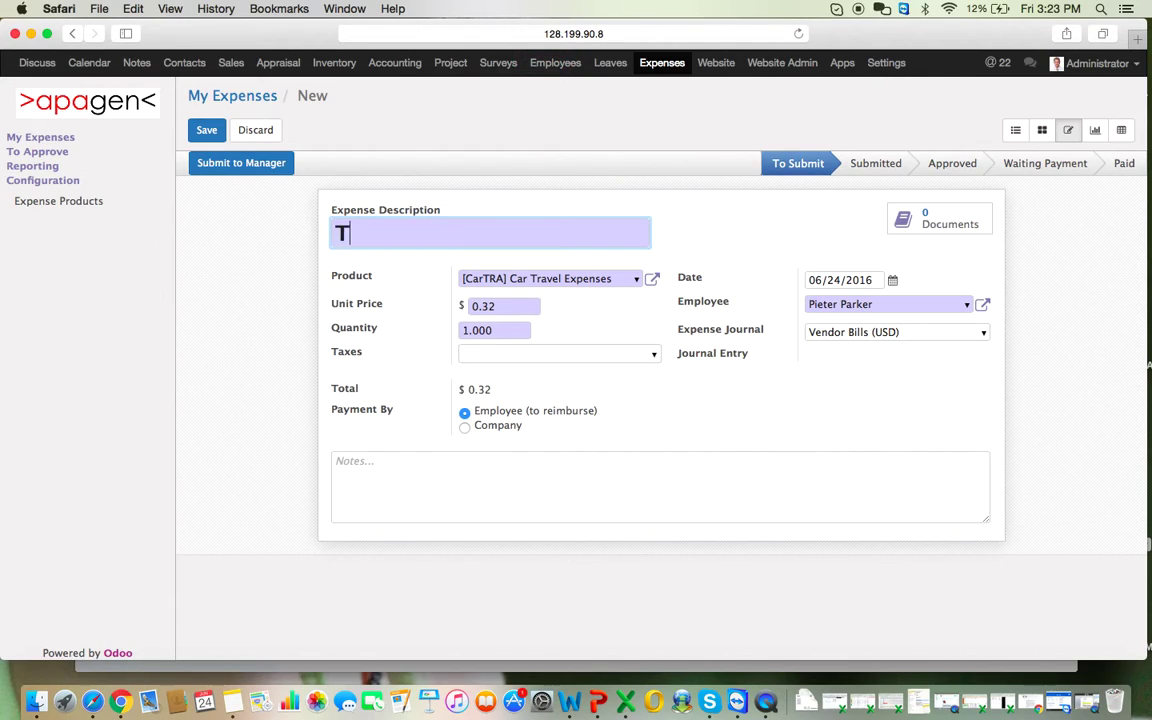
{"action": "type", "text": "axi to Airport"}
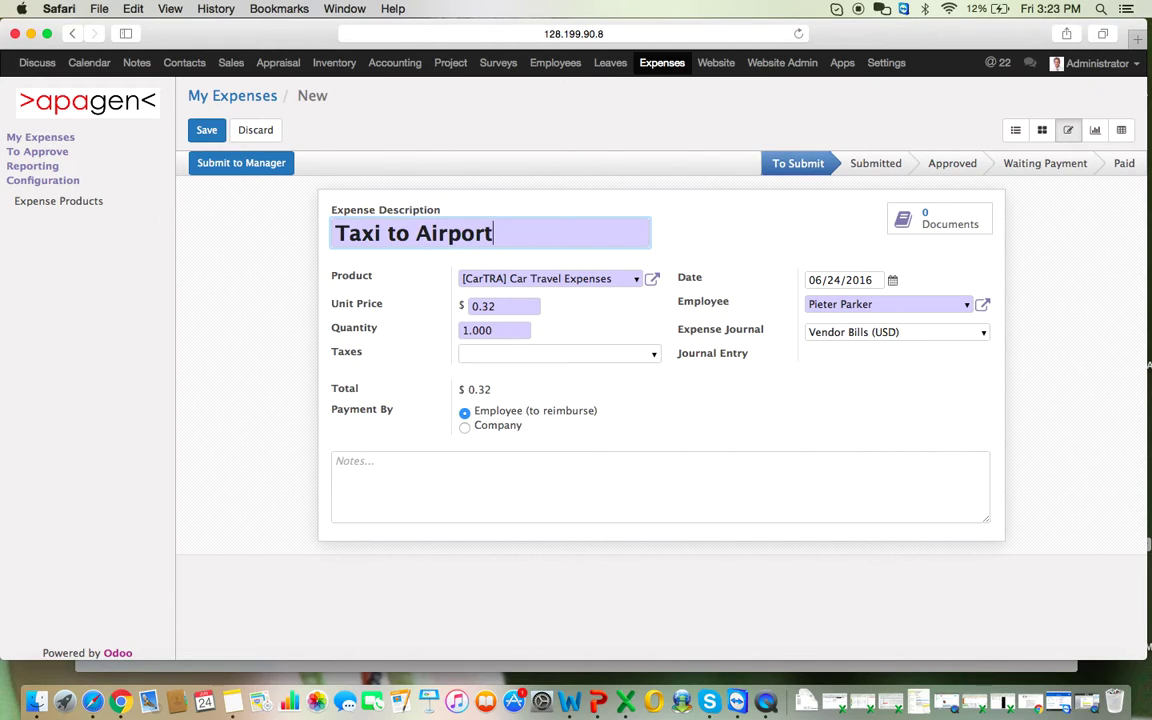
Set the taxi expense's unit price to 1 and its quantity to 50.
{"action": "left_click", "coordinate": [499, 306]}
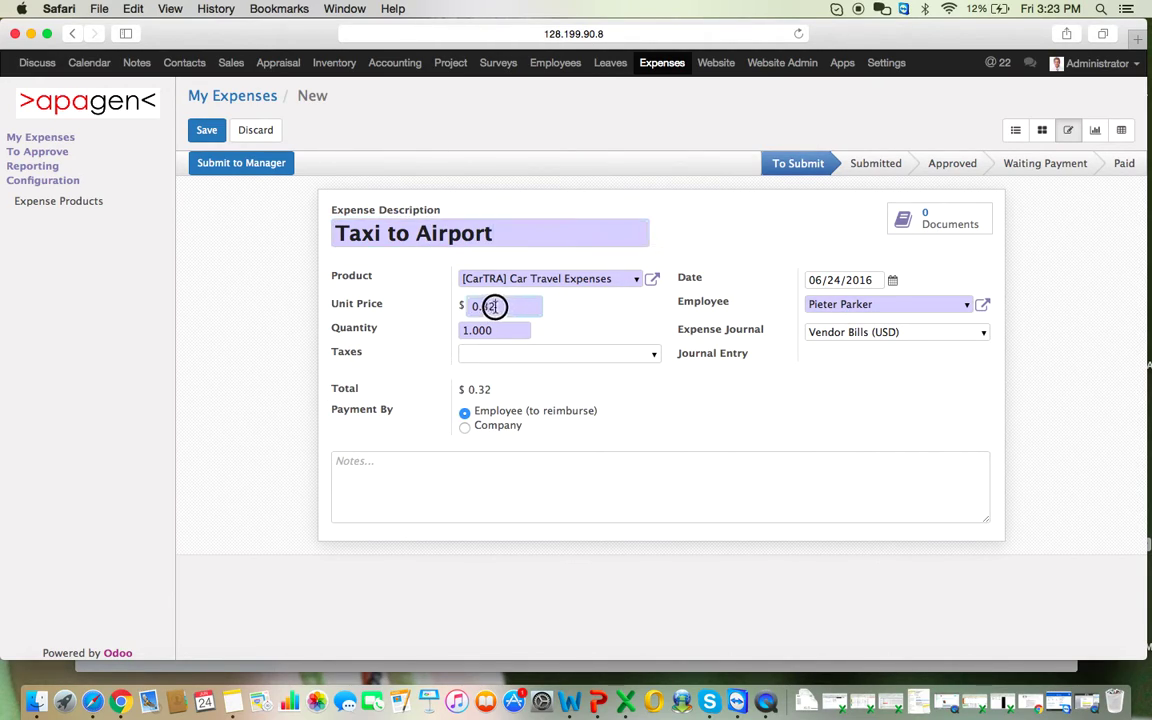
{"action": "type", "text": "1"}
{"action": "key", "text": "Tab"}
{"action": "type", "text": "50"}
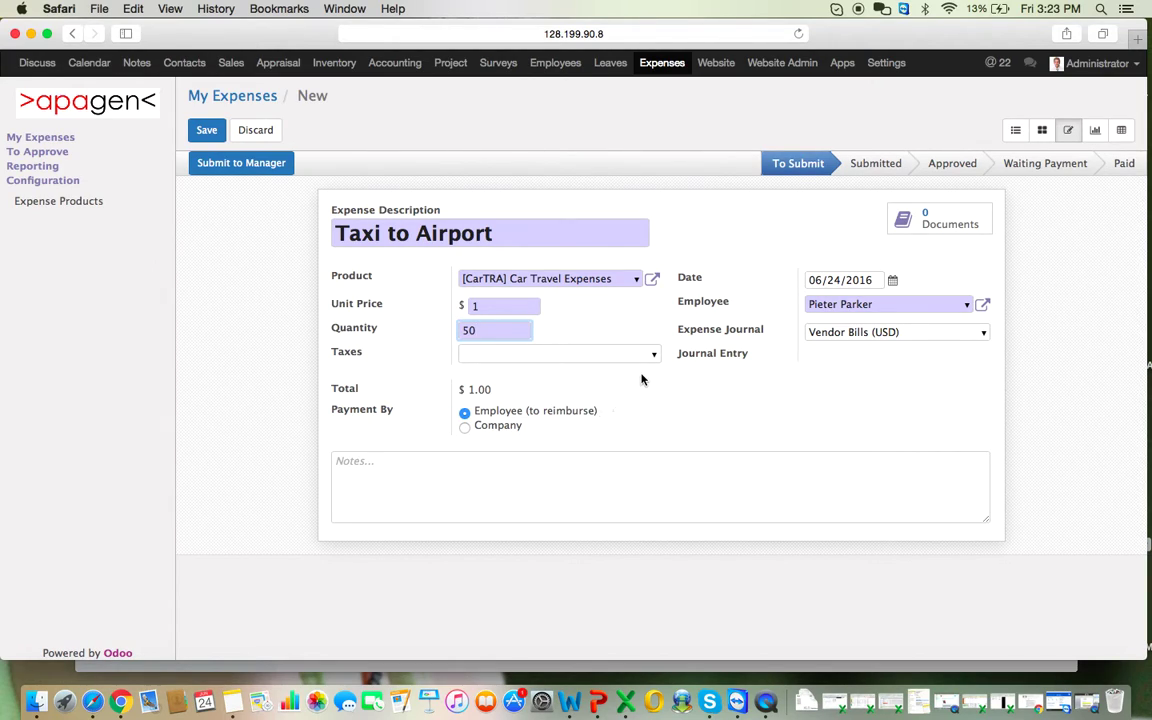
{"action": "left_click", "coordinate": [675, 408]}
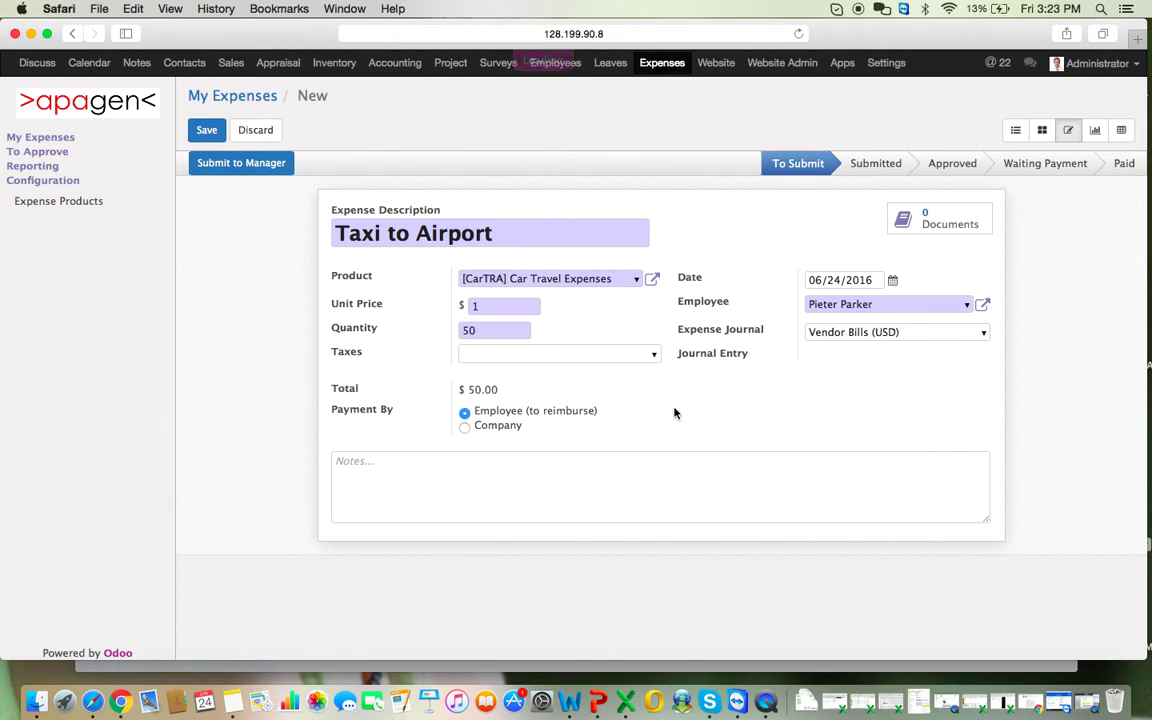
View the employee choices, try company payment by Cash (USD) and Bank (USD), and return the payment to Employee (to reimburse).
{"action": "left_click", "coordinate": [967, 306]}
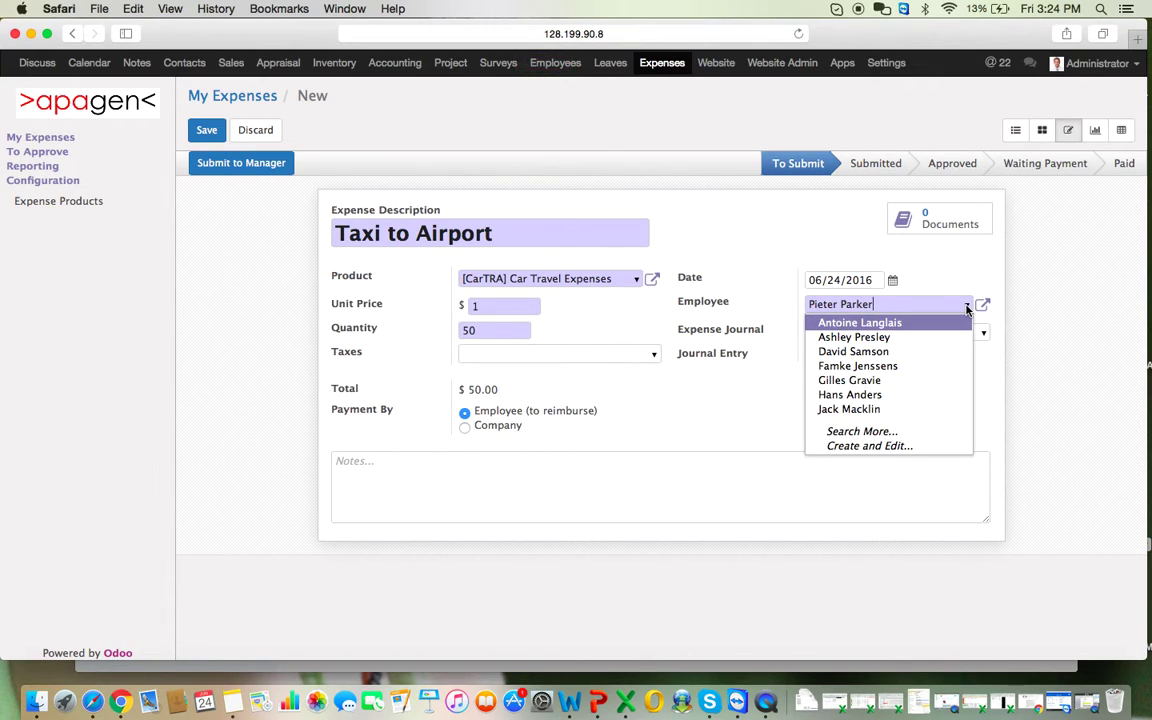
{"action": "left_click", "coordinate": [945, 260]}
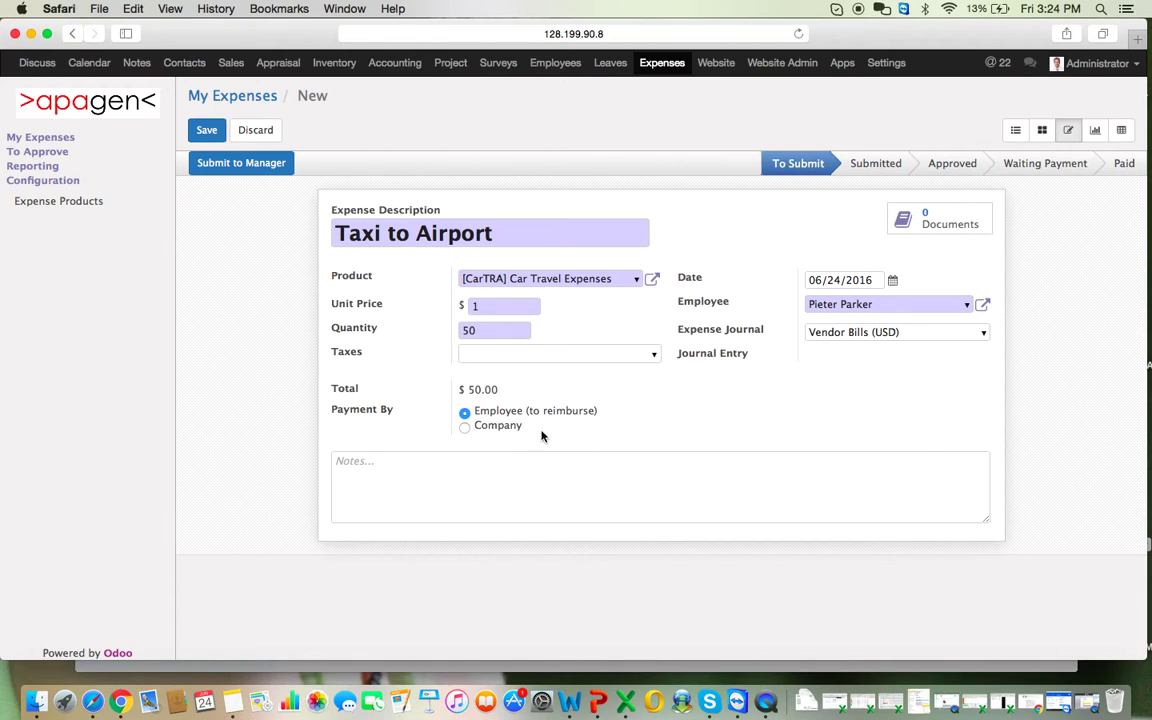
{"action": "left_click", "coordinate": [518, 427]}
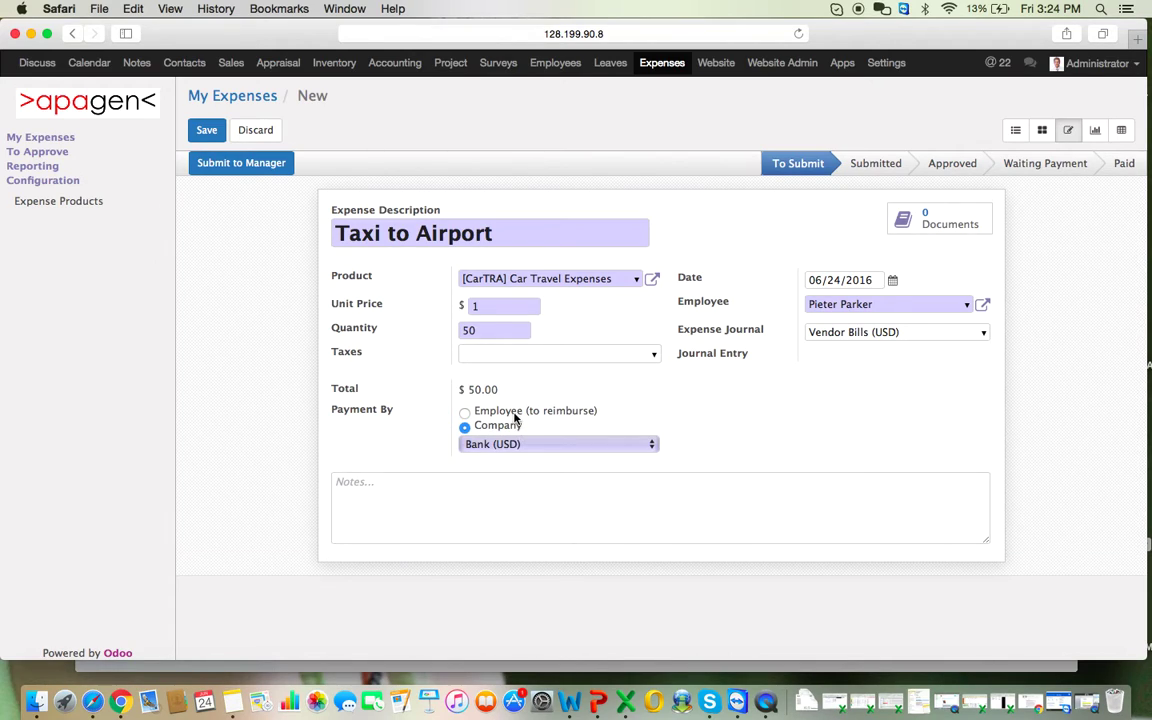
{"action": "left_click", "coordinate": [535, 444]}
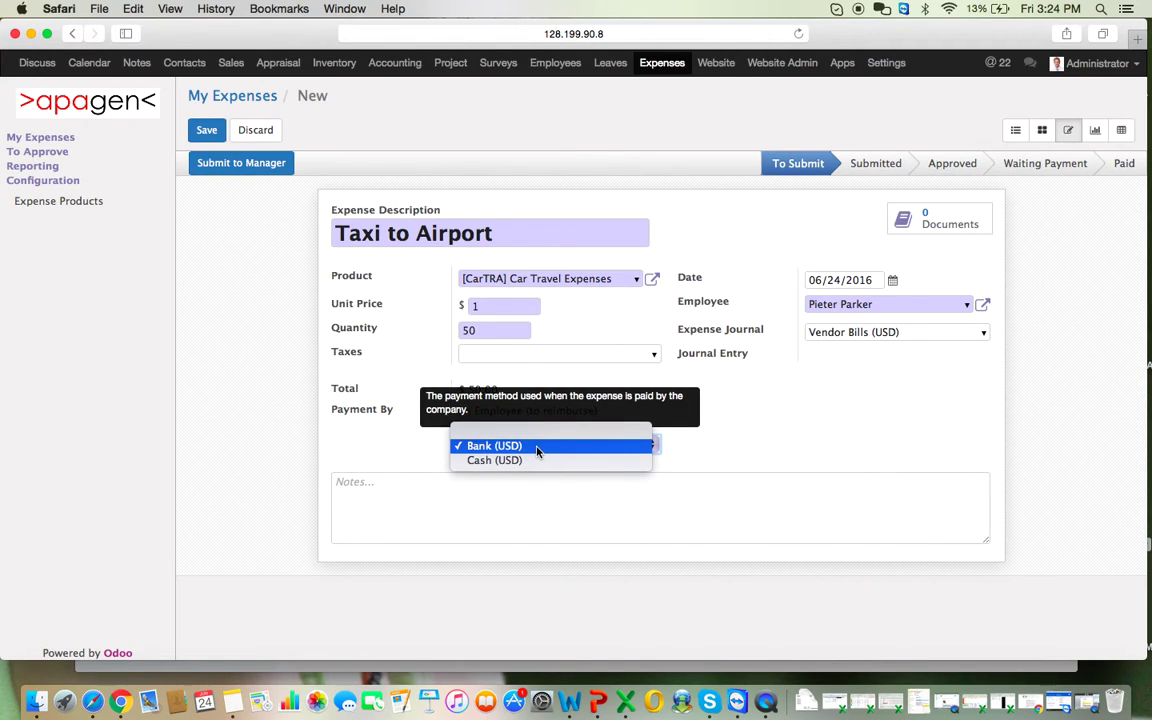
{"action": "left_click", "coordinate": [540, 460]}
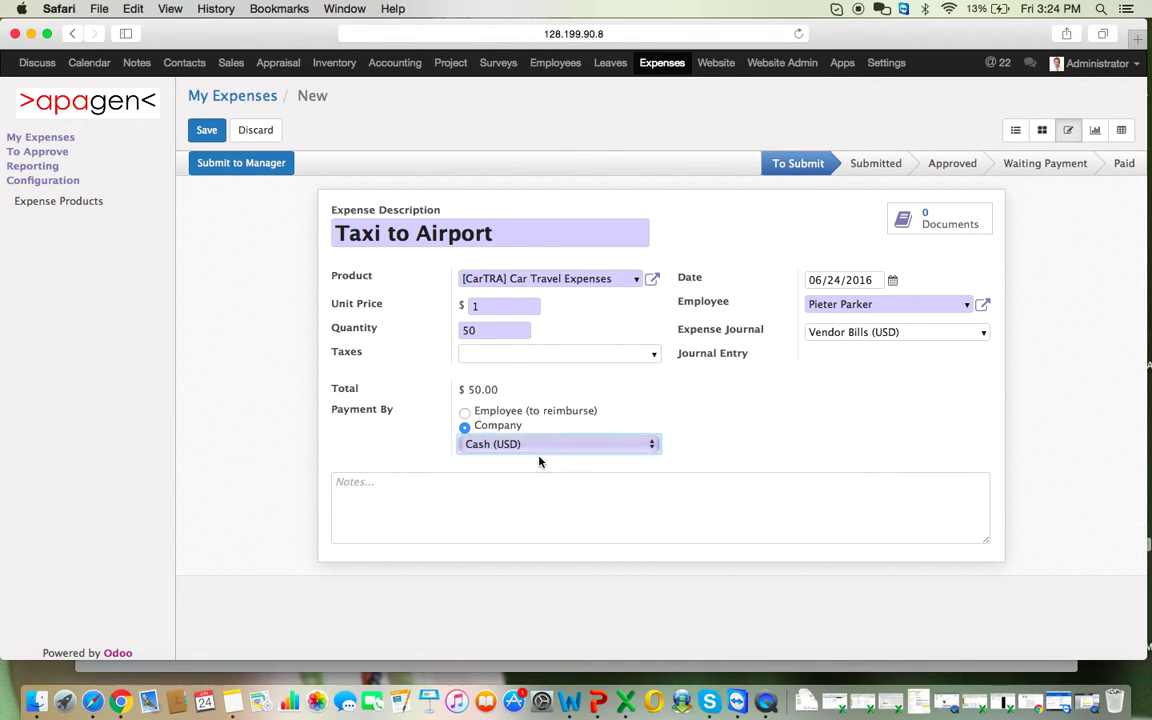
{"action": "left_click", "coordinate": [535, 445]}
{"action": "left_click", "coordinate": [532, 432]}
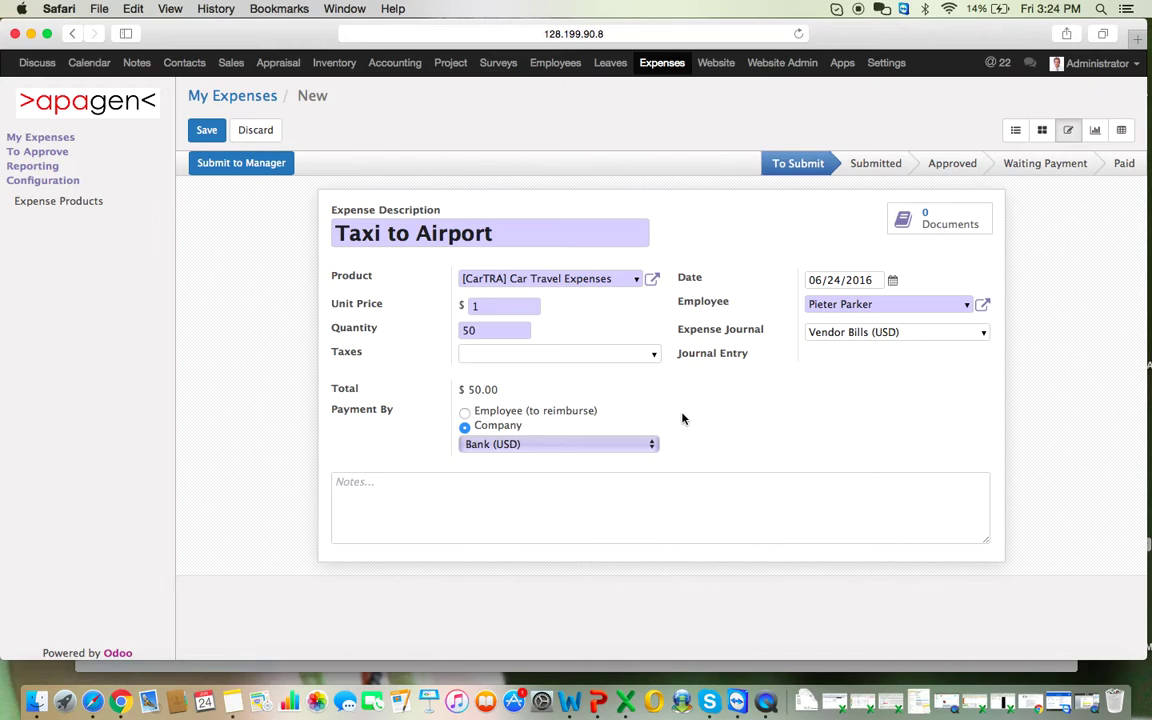
{"action": "left_click", "coordinate": [562, 412]}
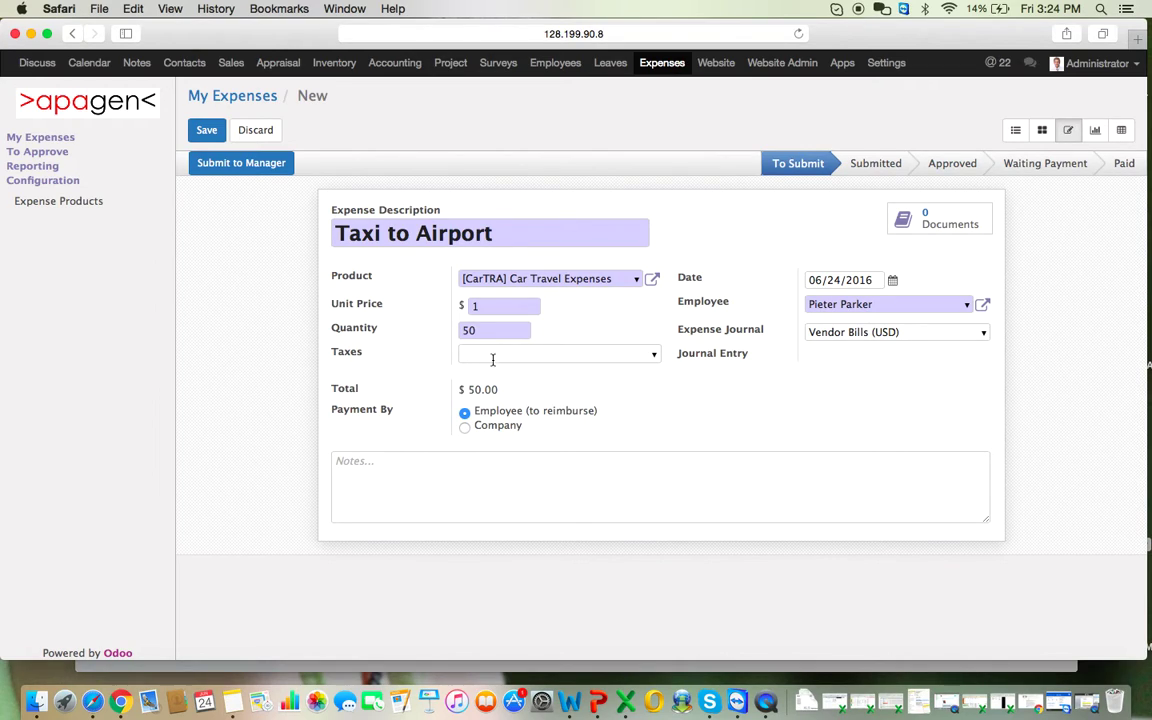
Submit the Taxi to Airport expense to the manager and return to the My Expenses list.
{"action": "left_click", "coordinate": [284, 172]}
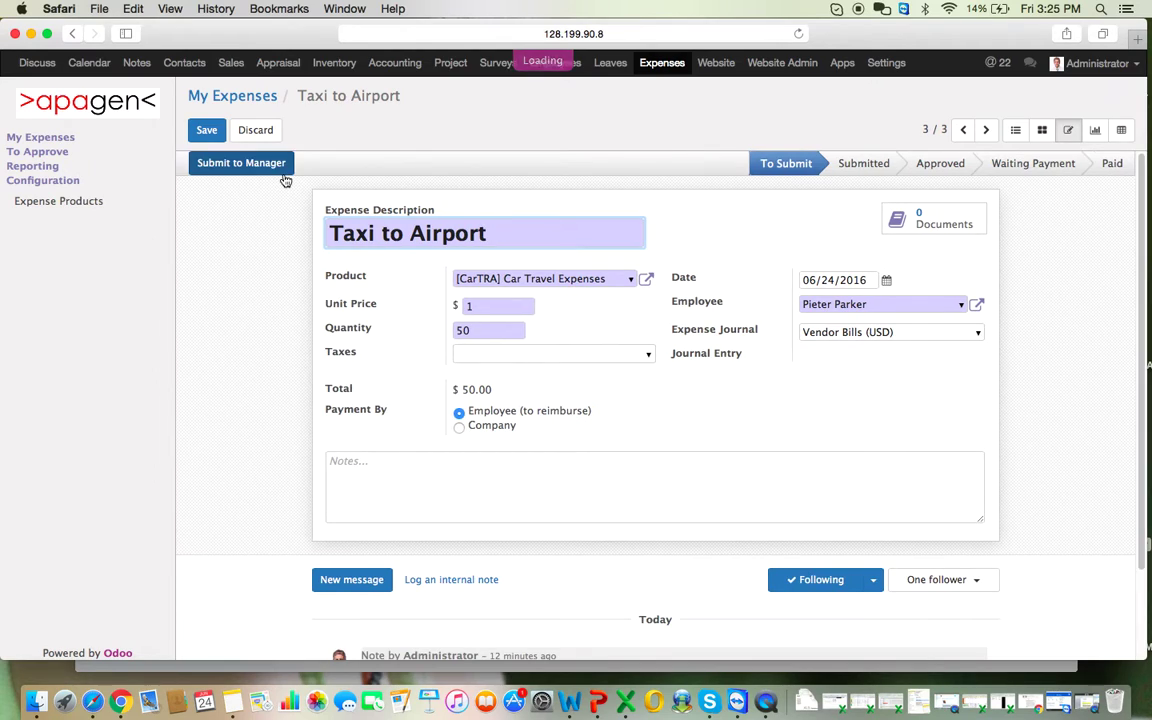
{"action": "left_click", "coordinate": [207, 131]}
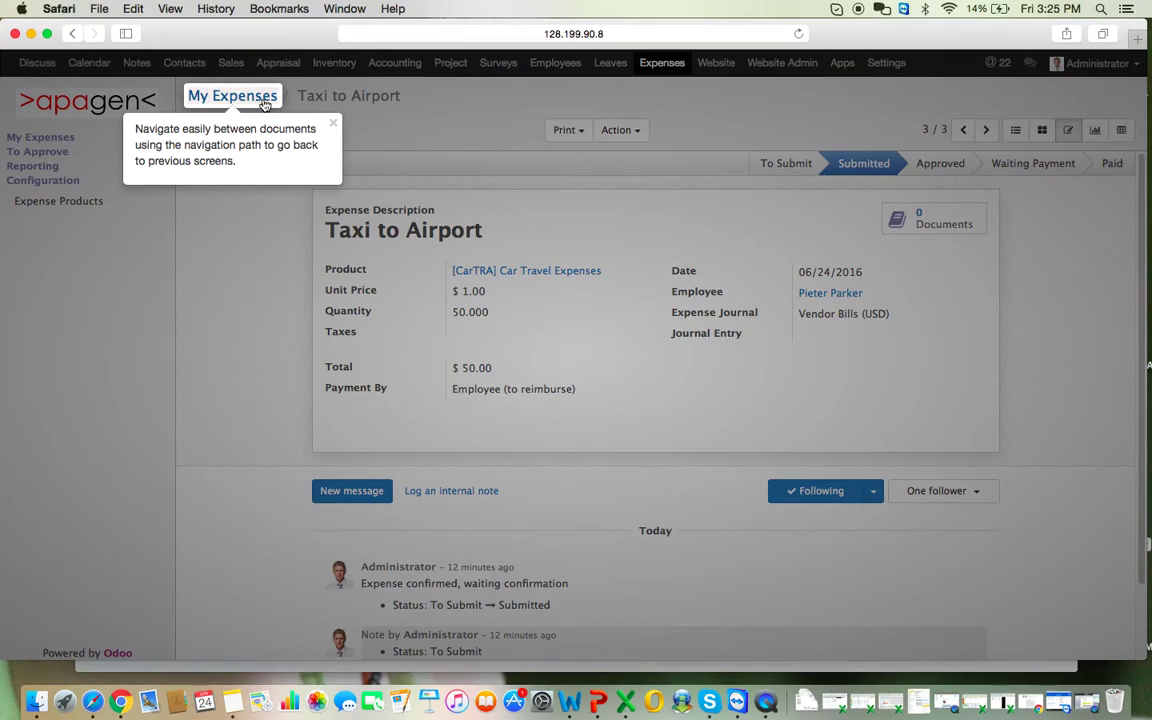
{"action": "left_click", "coordinate": [252, 100]}
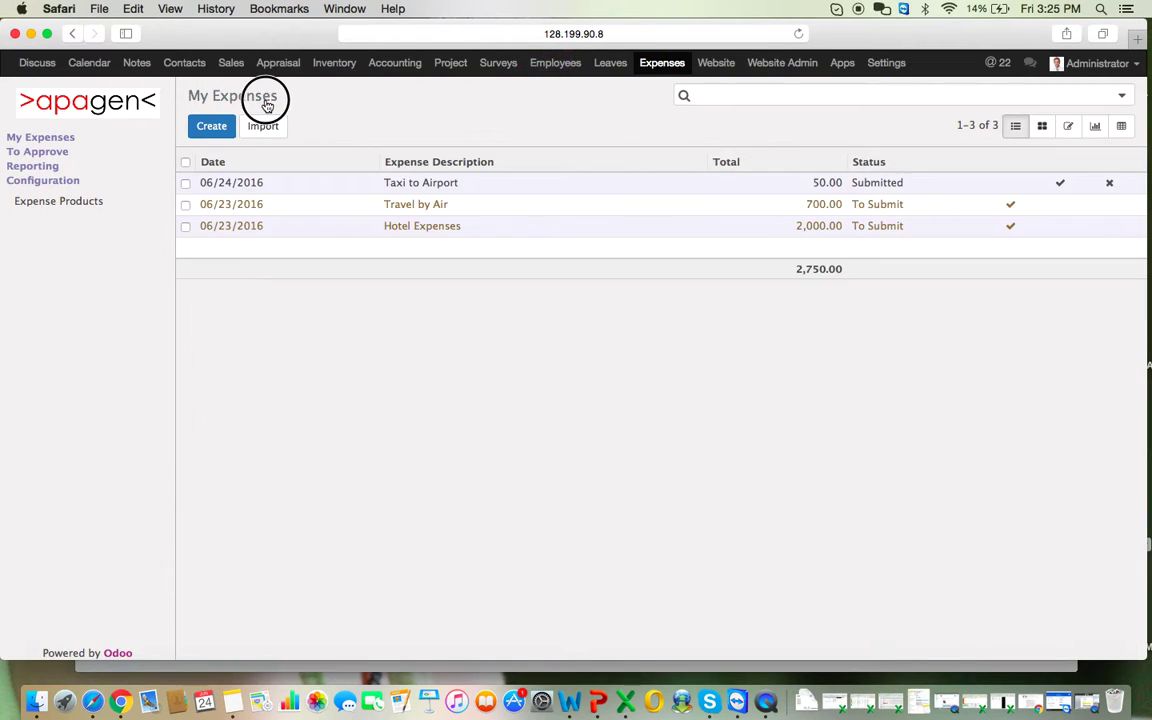
Create a new expense described as Hotel Bill Dubai with product [HA0] Hotel Accommodation and a quantity of 5.
{"action": "left_click", "coordinate": [214, 126]}
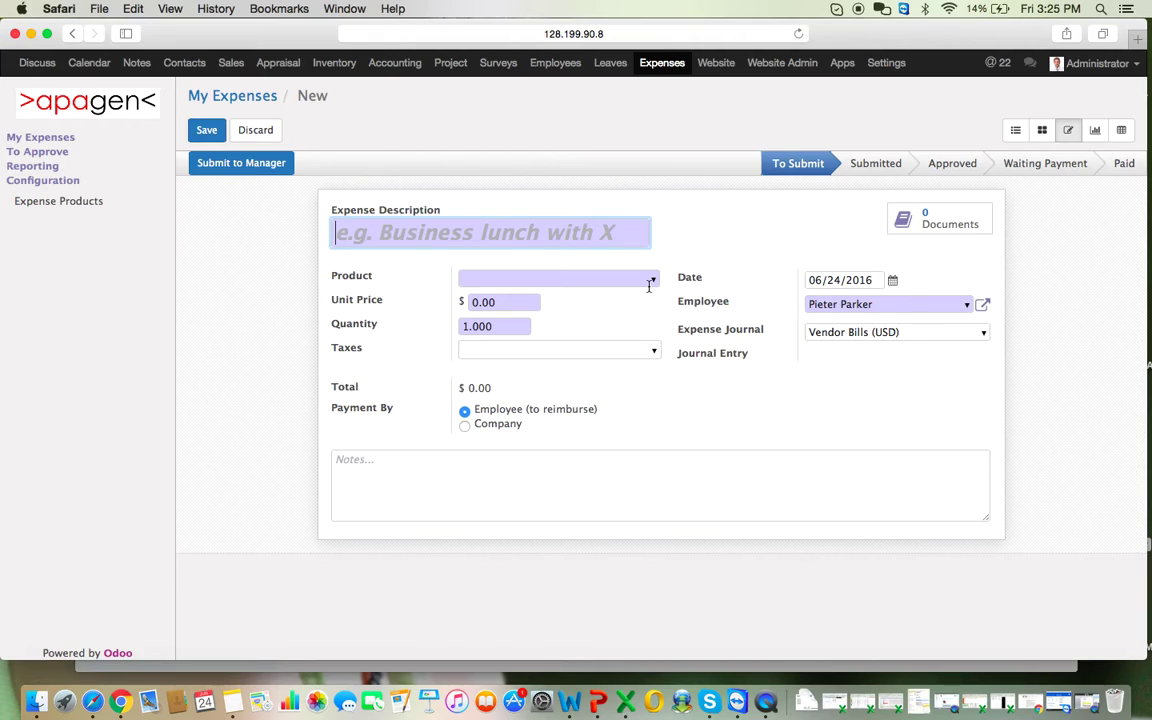
{"action": "type", "text": "Ho"}
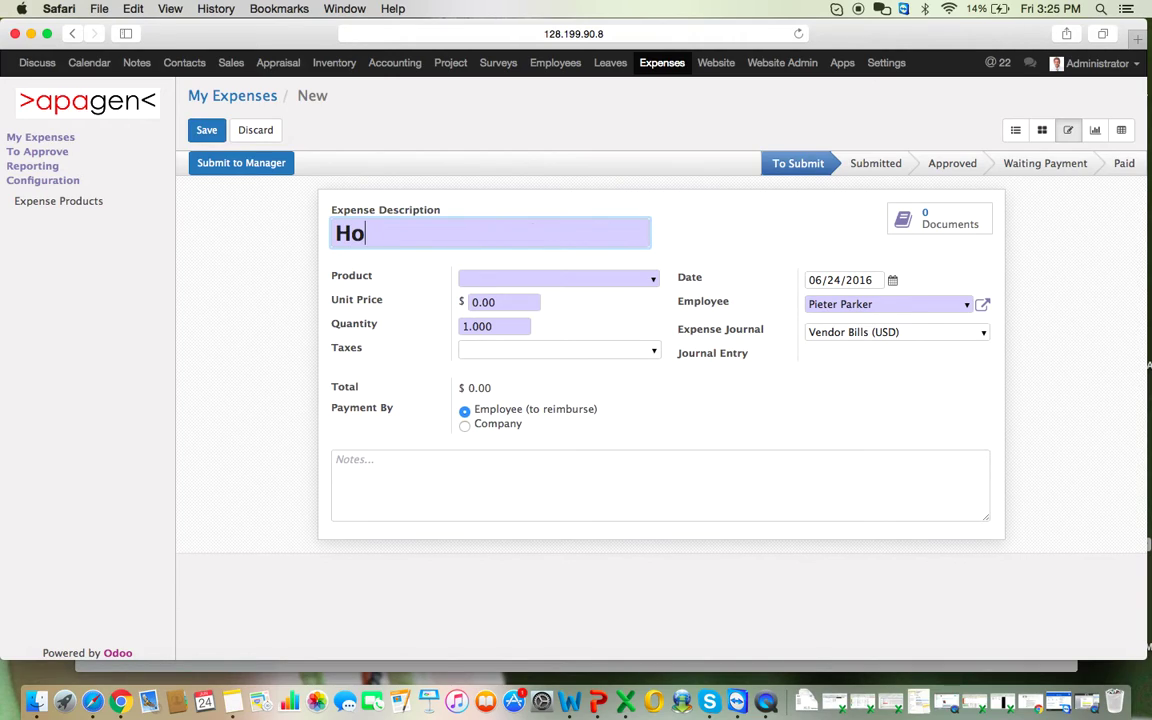
{"action": "type", "text": "tel Bill"}
{"action": "left_click", "coordinate": [651, 285]}
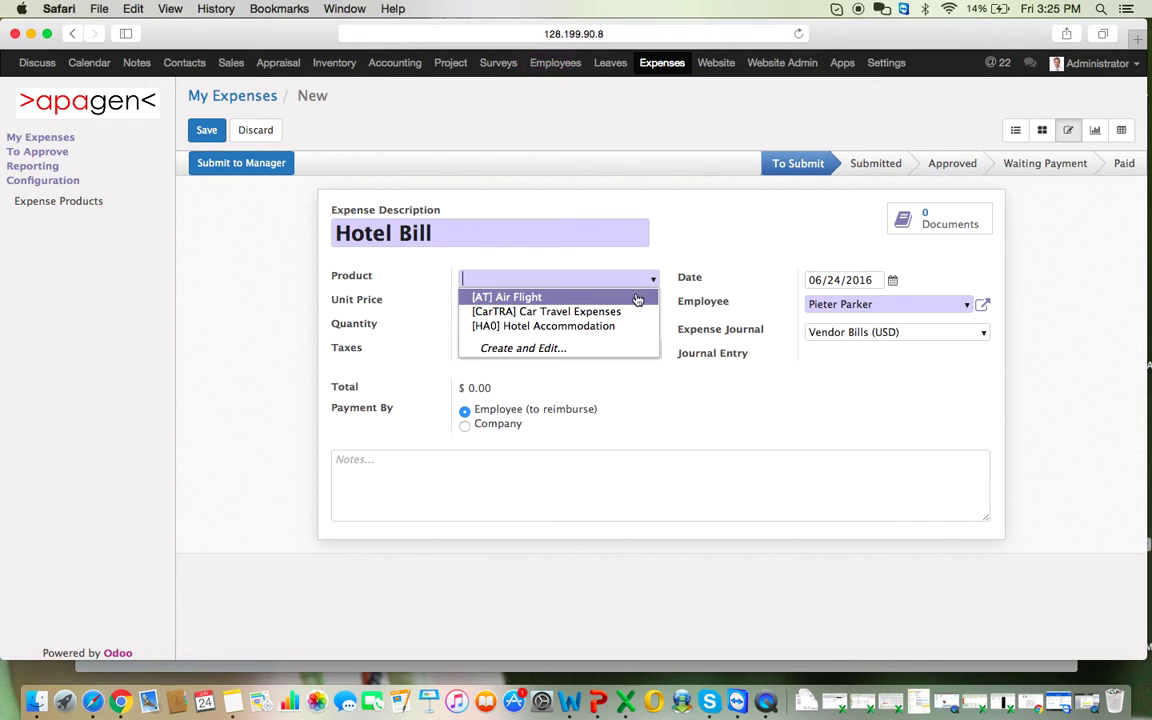
{"action": "left_click", "coordinate": [627, 326]}
{"action": "left_click", "coordinate": [500, 240]}
{"action": "type", "text": "Hotel Bill S"}
{"action": "key", "text": "BackSpace"}
{"action": "type", "text": "Dubai"}
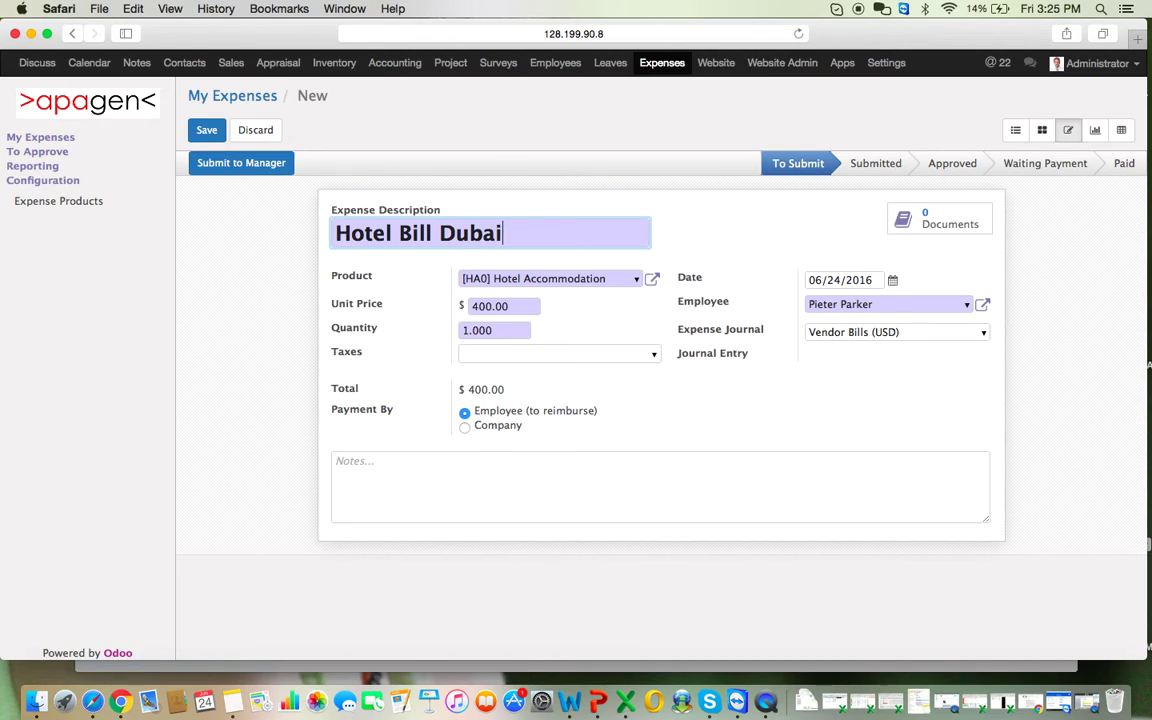
{"action": "double_click", "coordinate": [494, 329]}
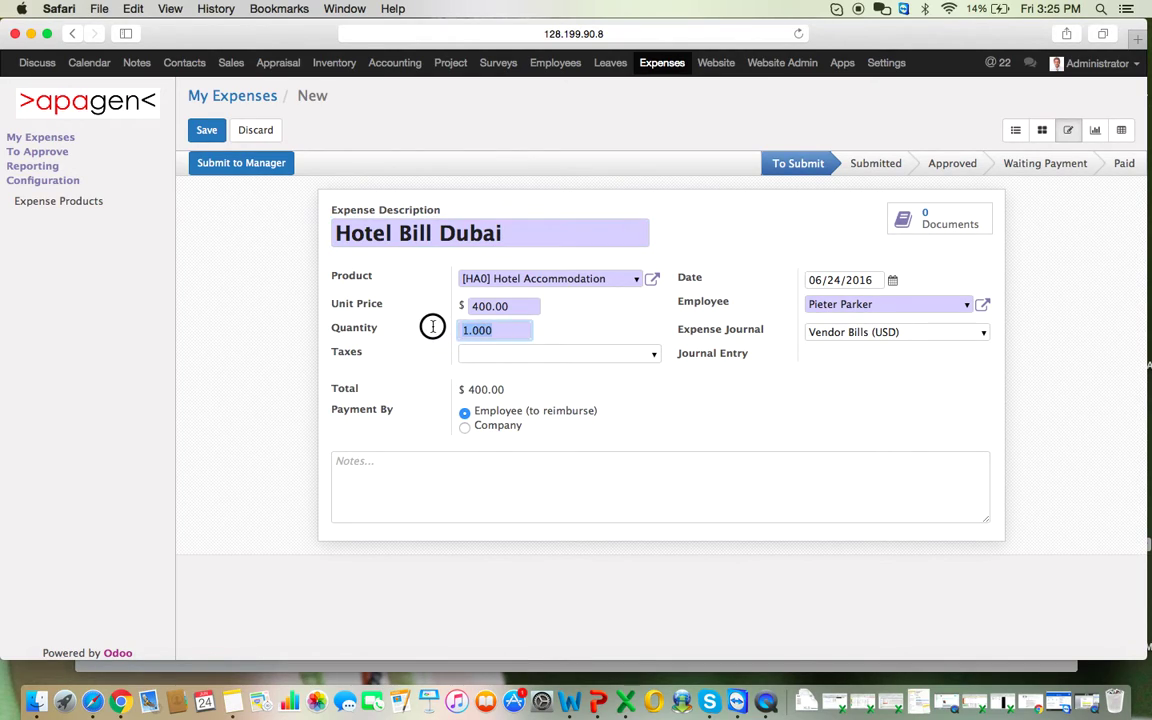
{"action": "type", "text": "5"}
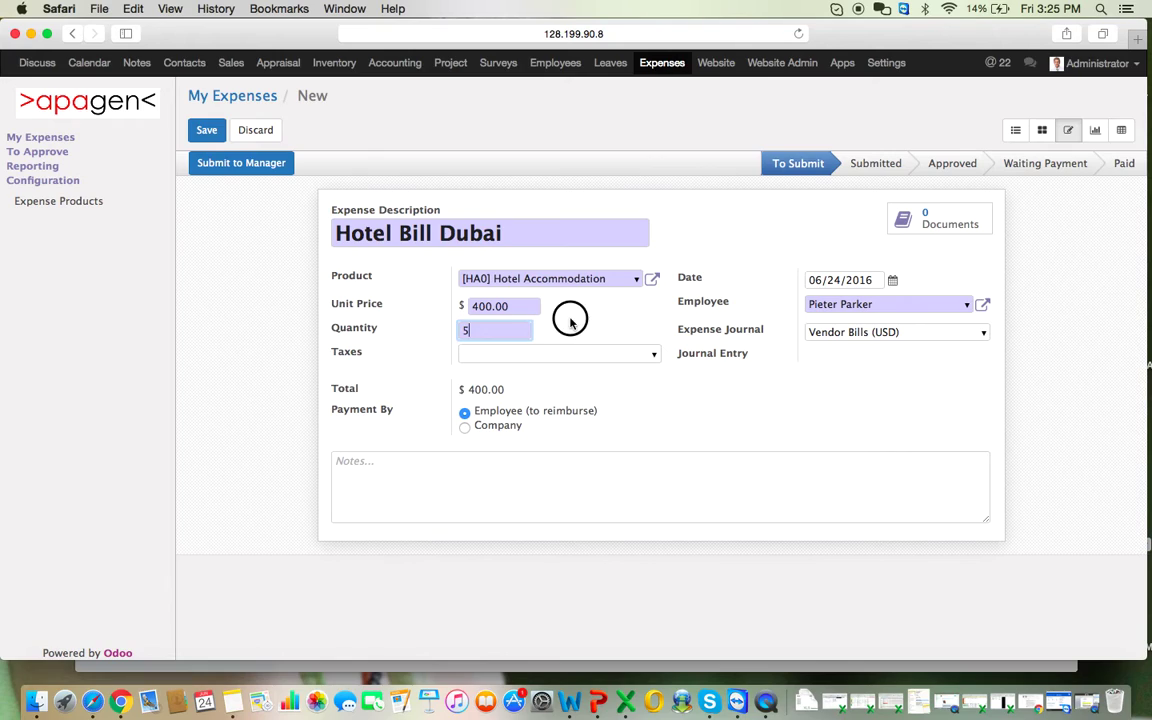
Submit the Hotel Bill Dubai expense to the manager and return to the My Expenses list.
{"action": "left_click", "coordinate": [570, 320]}
{"action": "left_click", "coordinate": [272, 169]}
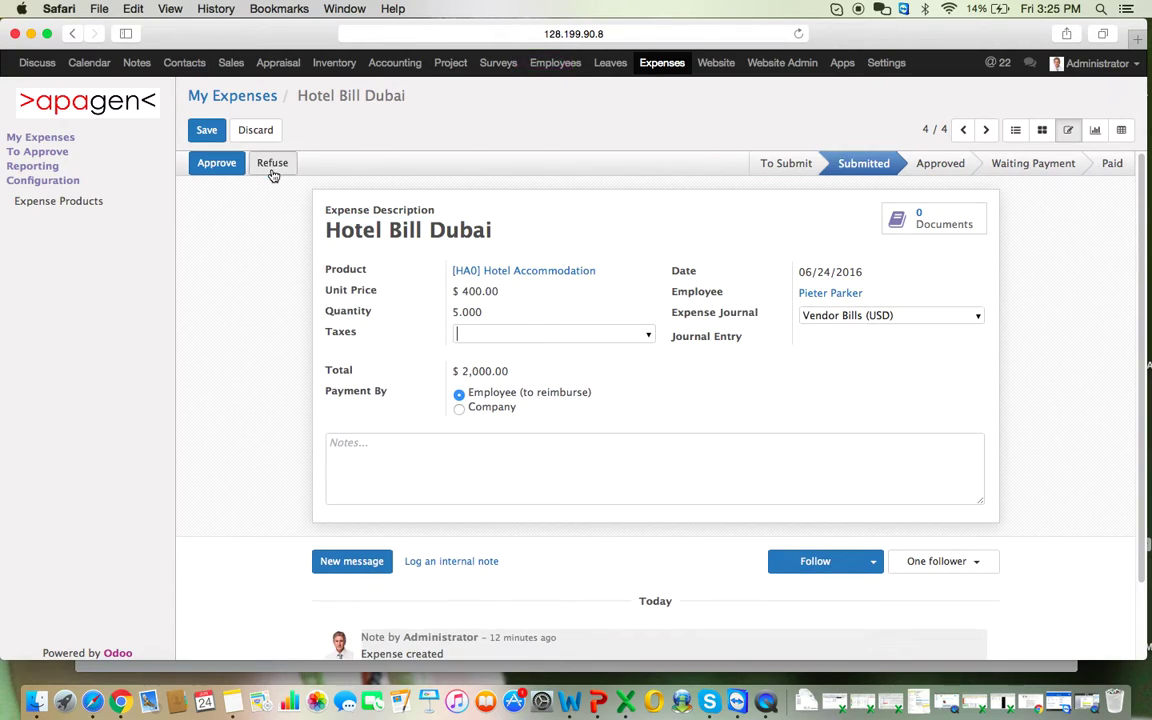
{"action": "left_click", "coordinate": [260, 101]}
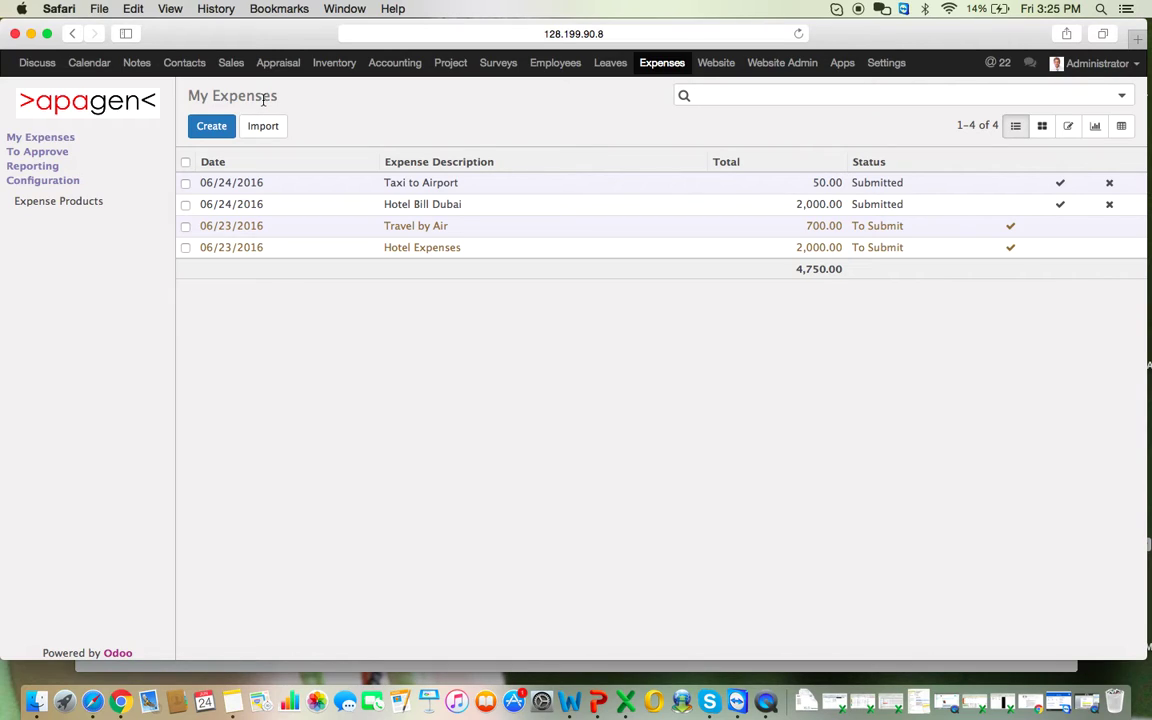
Start a new attachment on the Taxi to Airport expense and choose Money Management.xlsx as its file content.
{"action": "left_click", "coordinate": [411, 188]}
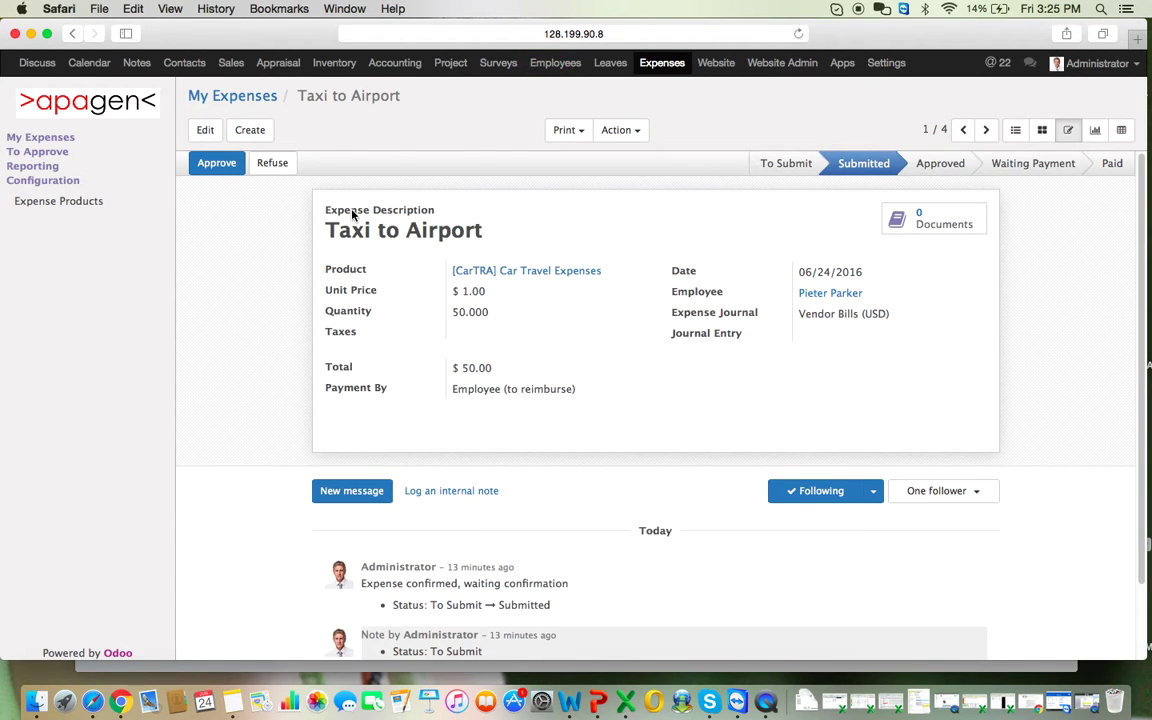
{"action": "left_click", "coordinate": [886, 218]}
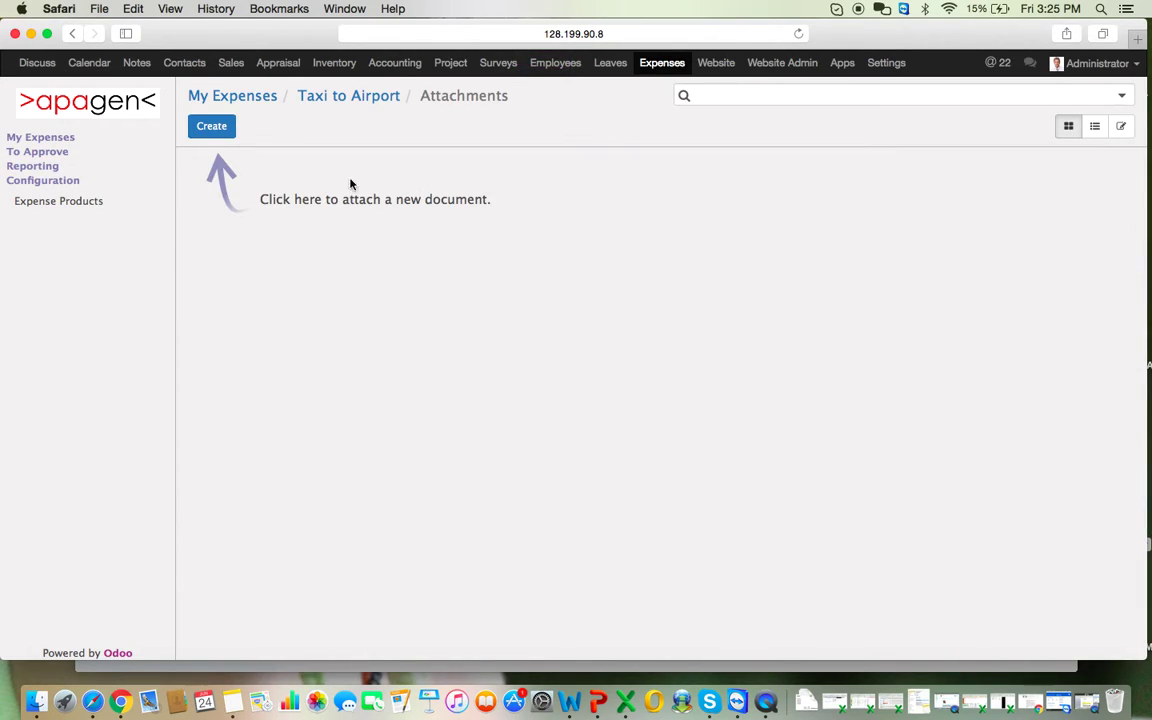
{"action": "left_click", "coordinate": [225, 132]}
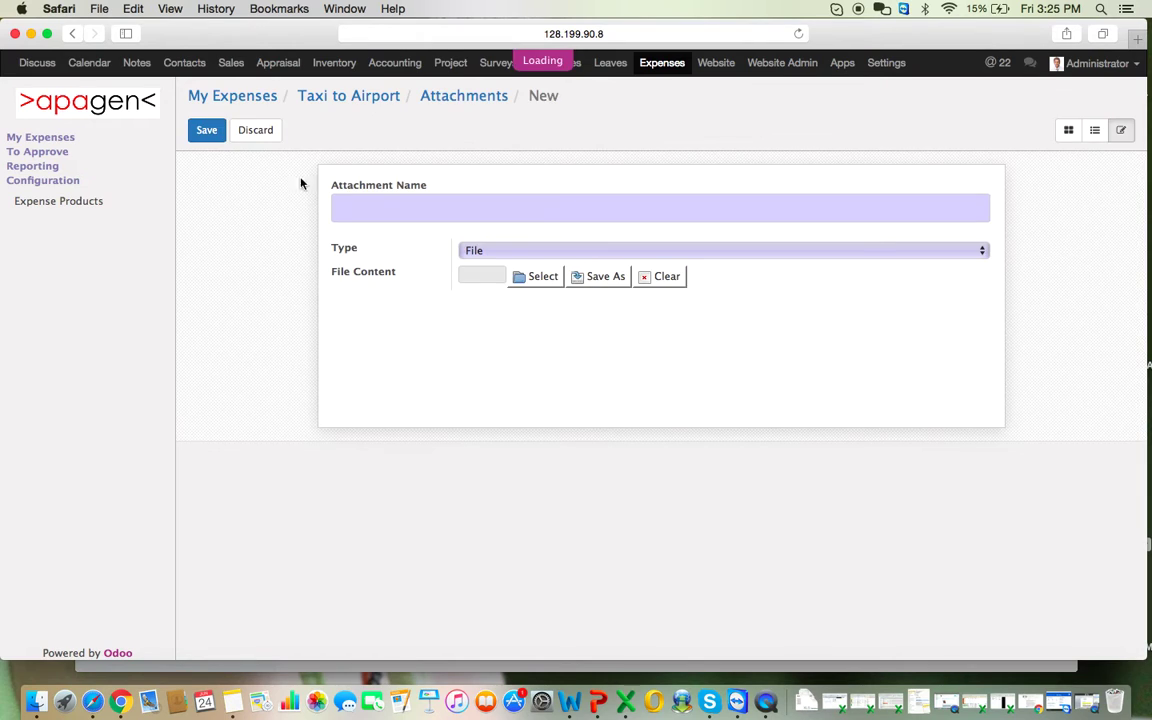
{"action": "left_click", "coordinate": [531, 280]}
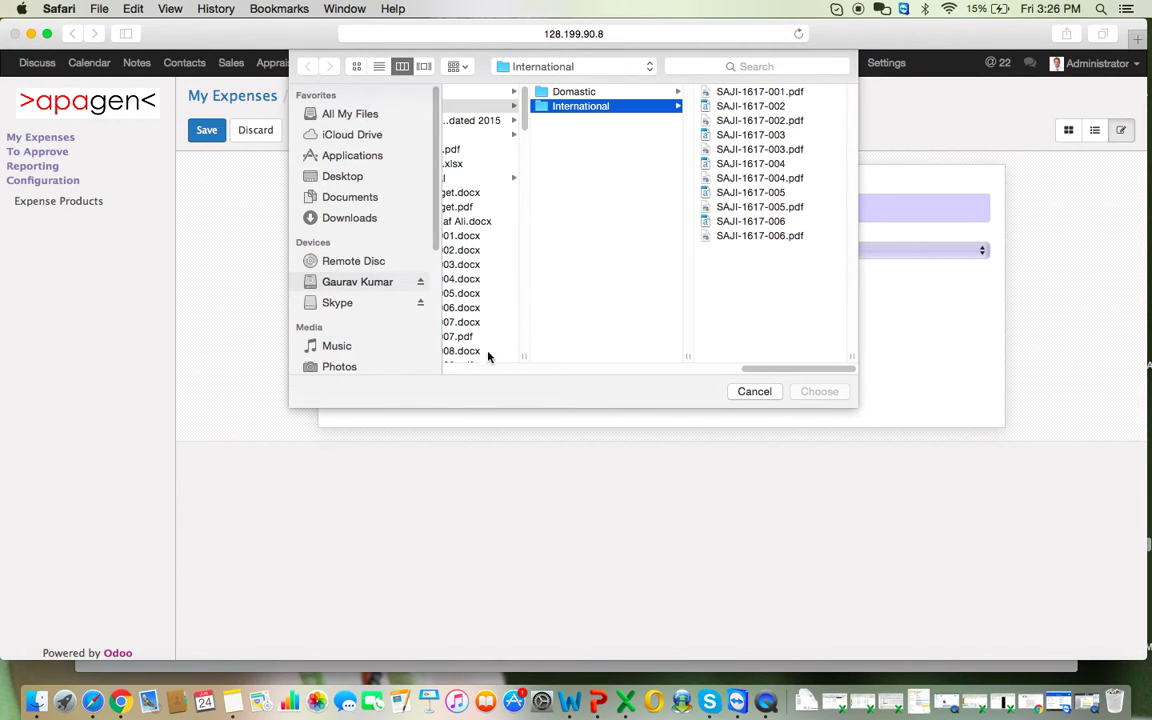
{"action": "scroll", "coordinate": [520, 376], "scroll_direction": "left", "scroll_amount": 5}
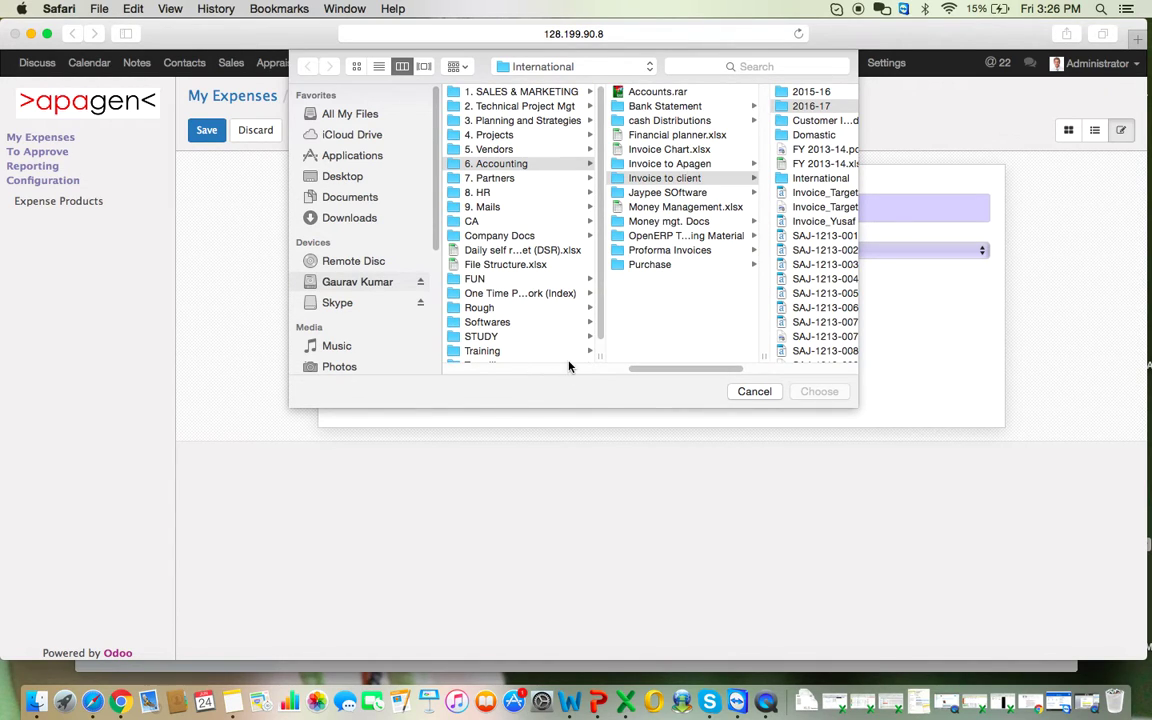
{"action": "double_click", "coordinate": [645, 208]}
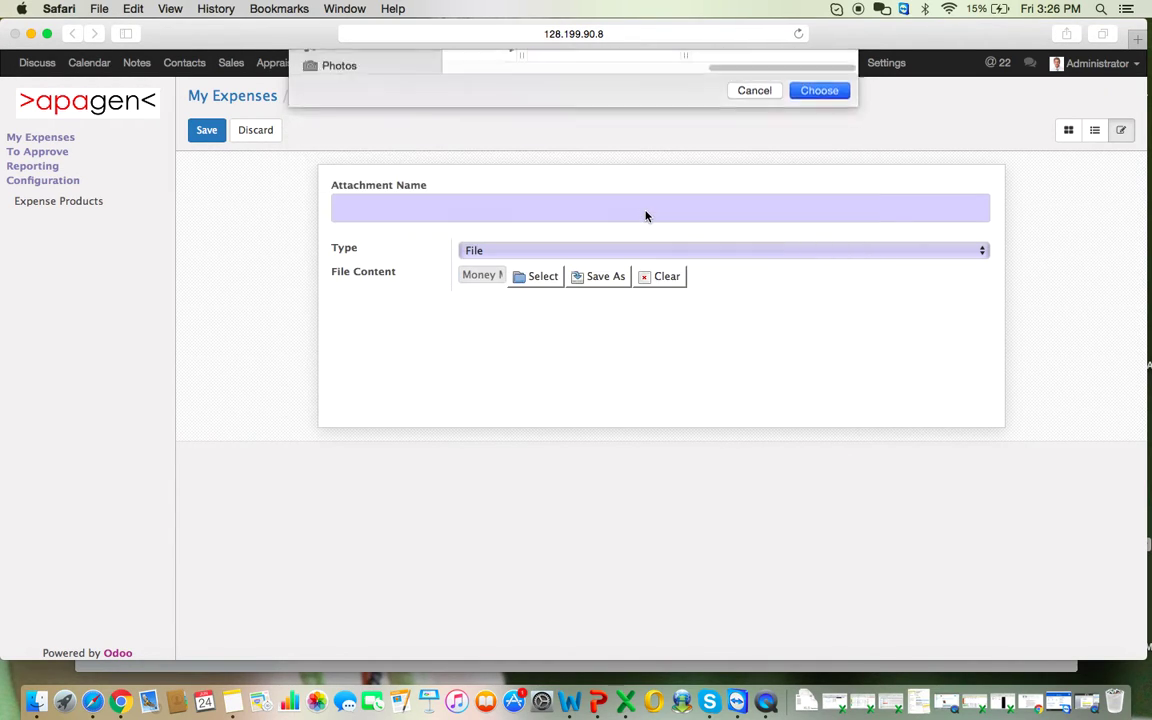
Name the attachment Hotel Voucher, save it, and return through the taxi expense to the My Expenses list.
{"action": "left_click", "coordinate": [446, 207]}
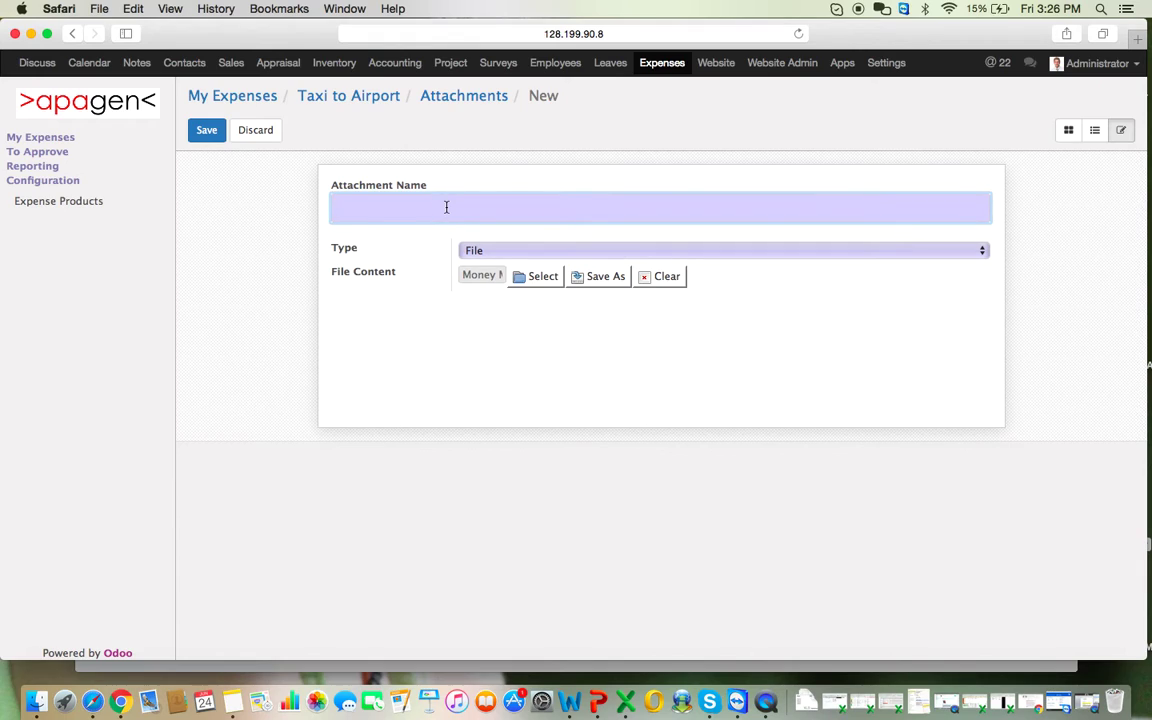
{"action": "type", "text": "Hotel Voucher"}
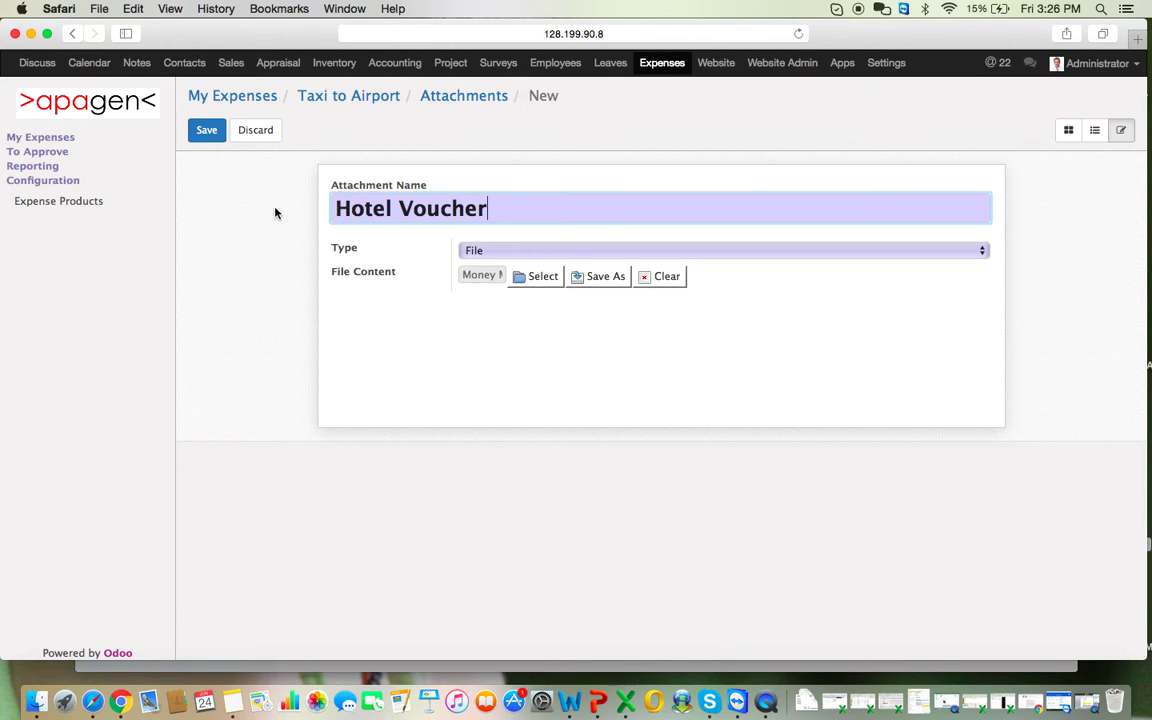
{"action": "left_click", "coordinate": [208, 130]}
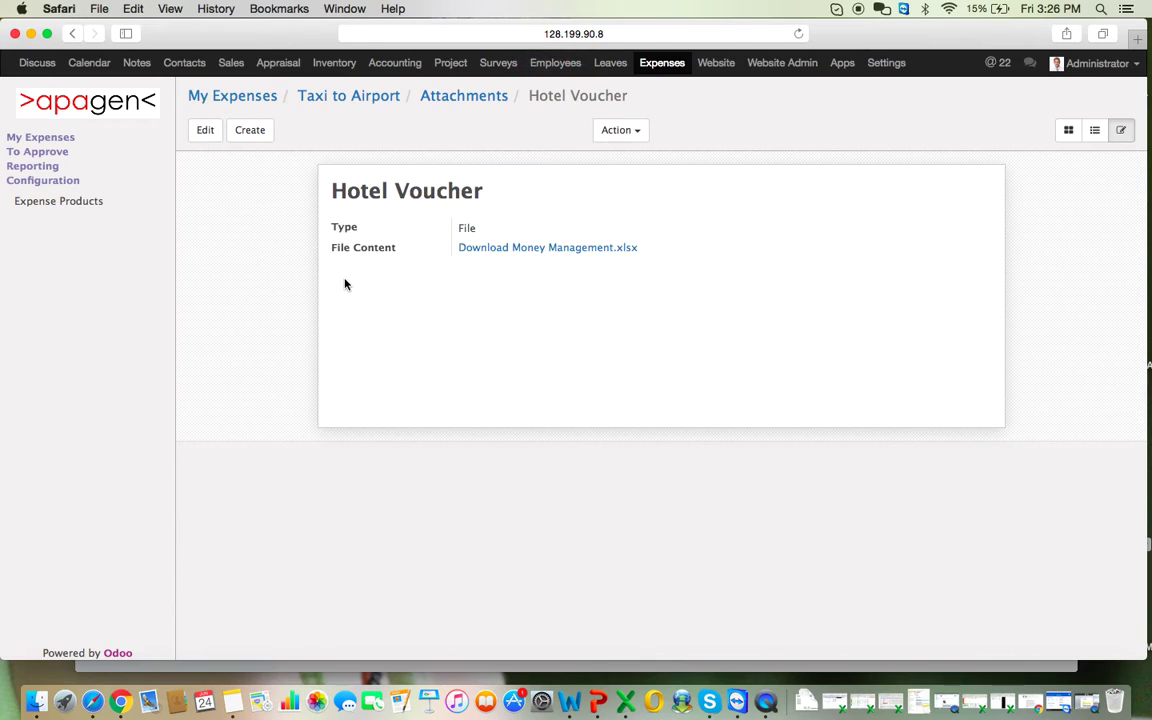
{"action": "left_click", "coordinate": [366, 104]}
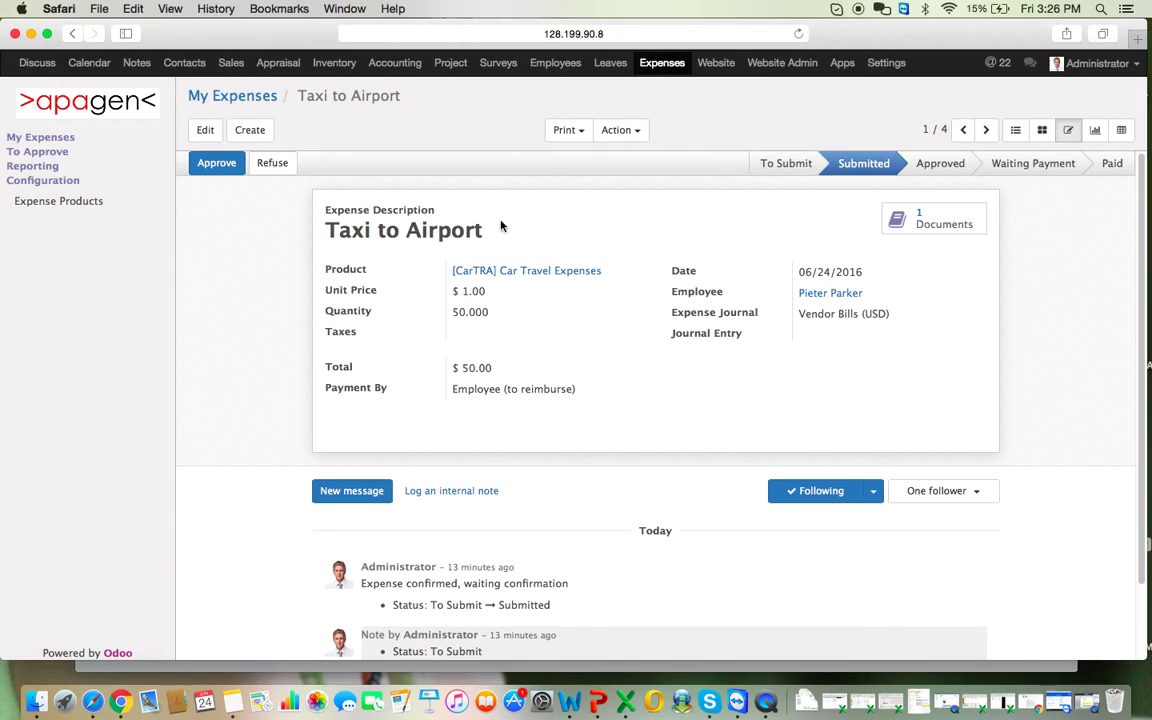
{"action": "left_click", "coordinate": [268, 97]}
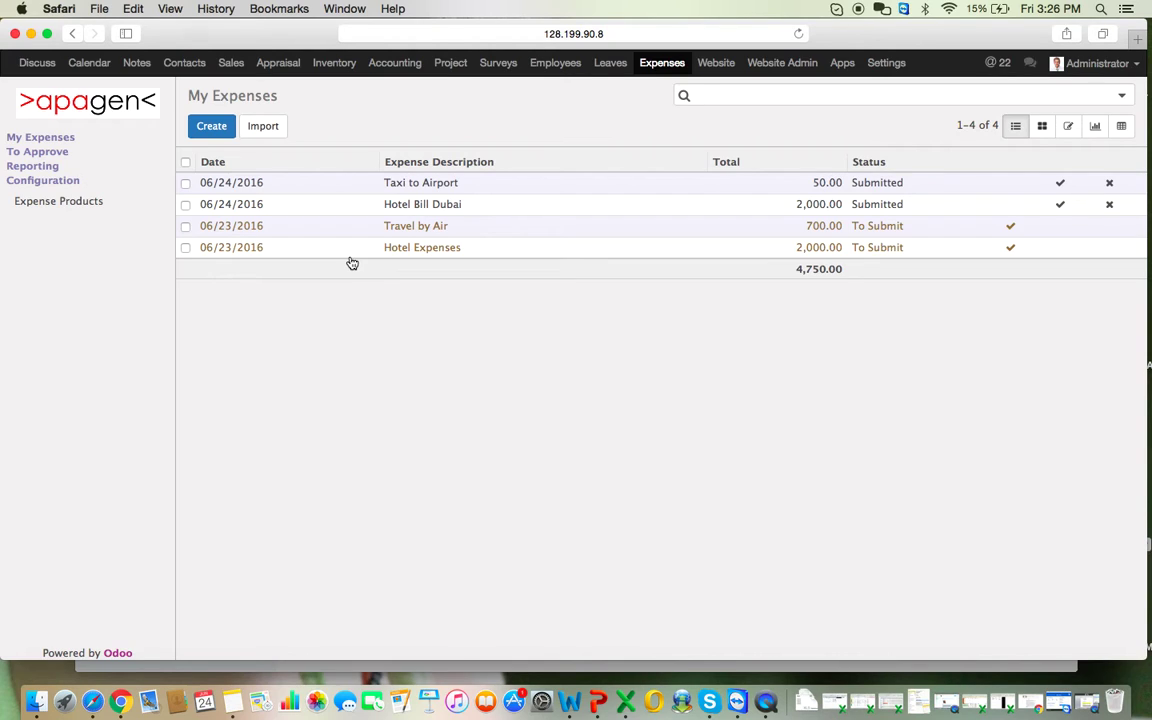
Select the Taxi to Airport and Hotel Bill Dubai expenses and view the actions available for them.
{"action": "left_click", "coordinate": [186, 184]}
{"action": "left_click", "coordinate": [187, 205]}
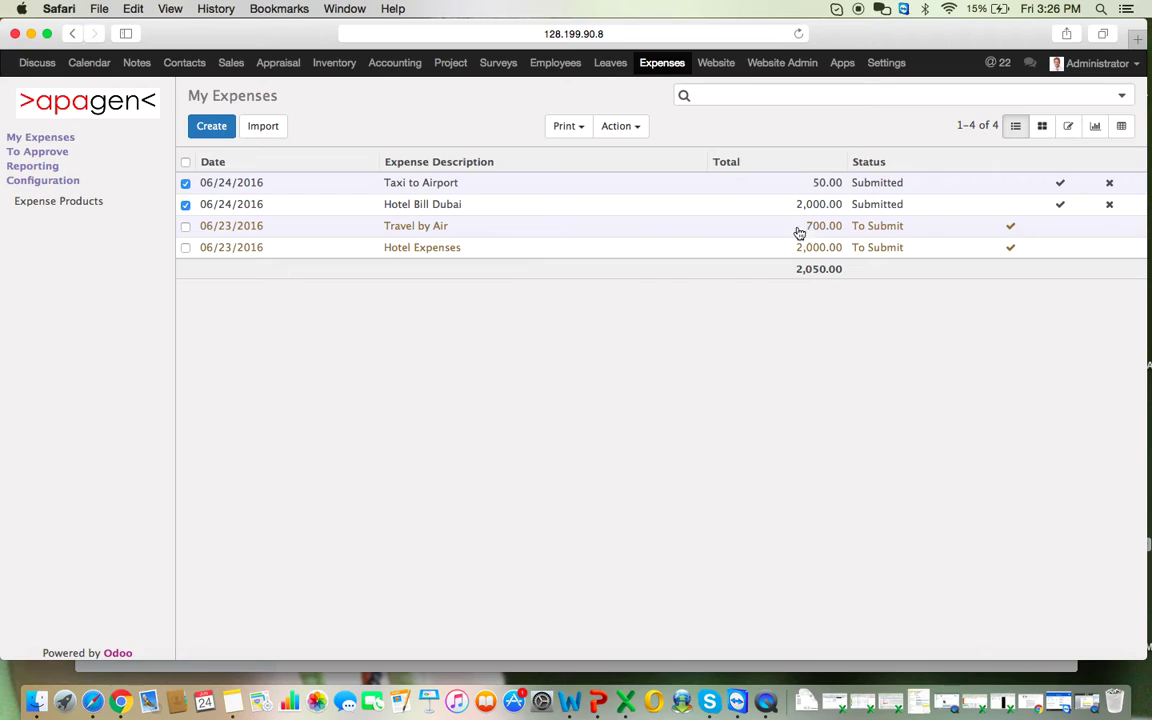
{"action": "left_click", "coordinate": [644, 134]}
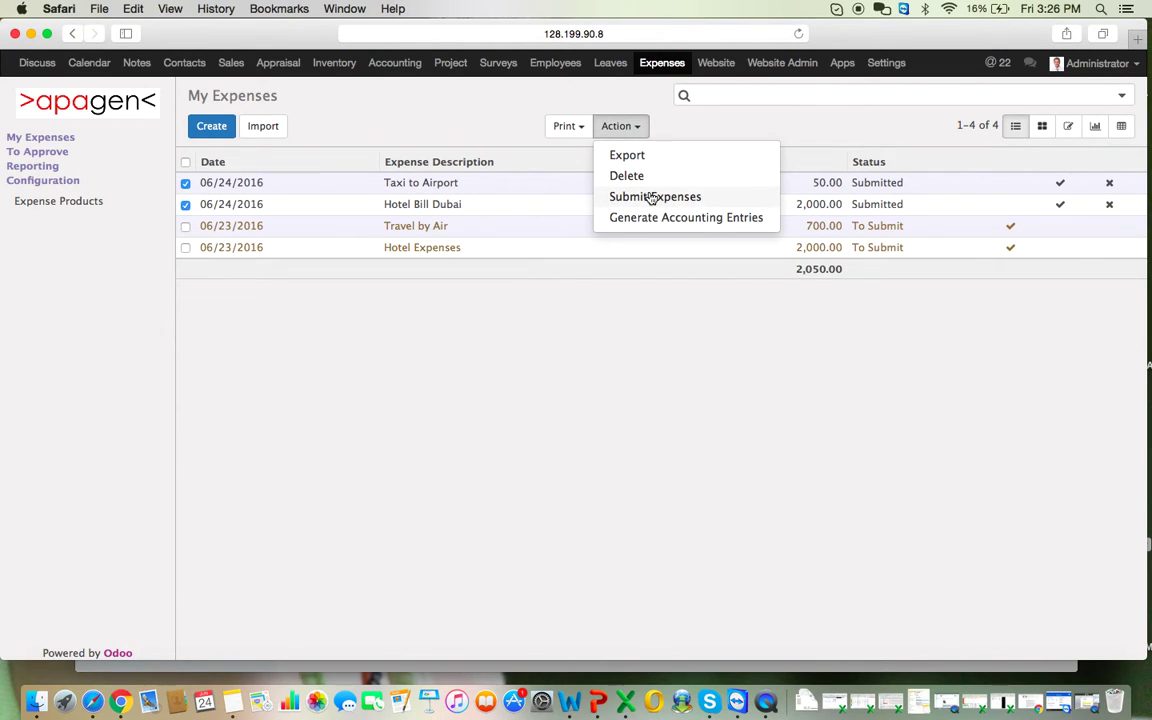
{"action": "left_click", "coordinate": [663, 130]}
Approve the Taxi to Airport expense, review its status history, and return to the My Expenses list.
{"action": "left_click", "coordinate": [668, 183]}
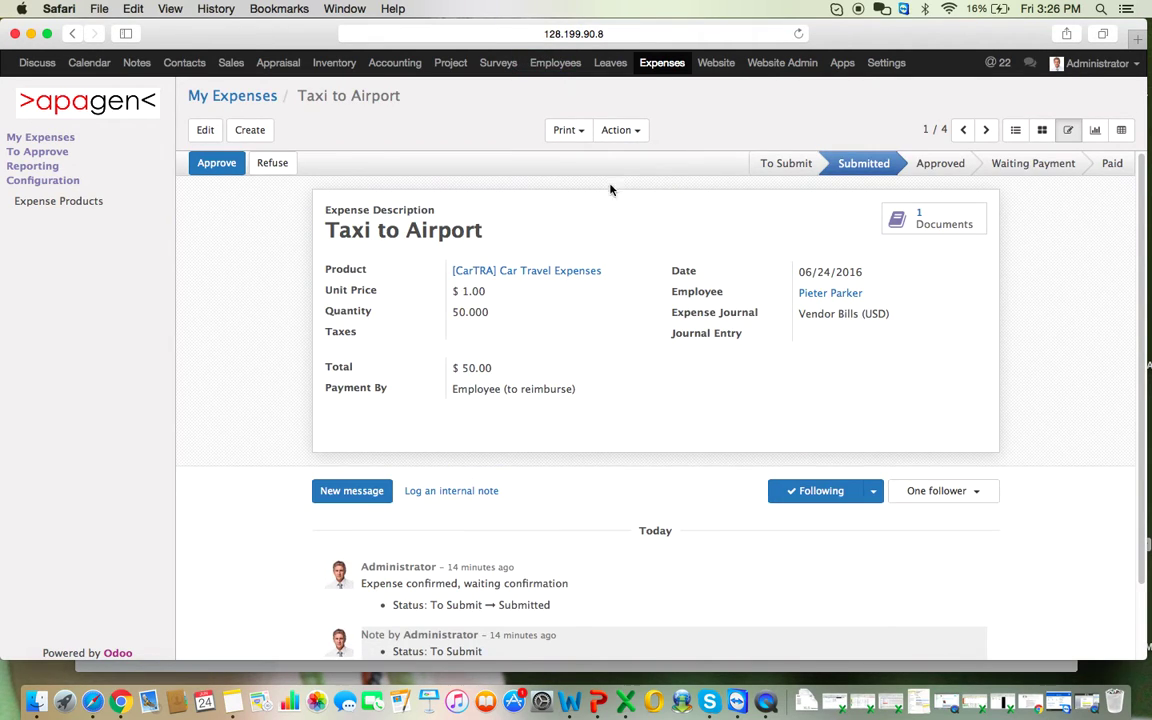
{"action": "left_click", "coordinate": [218, 164]}
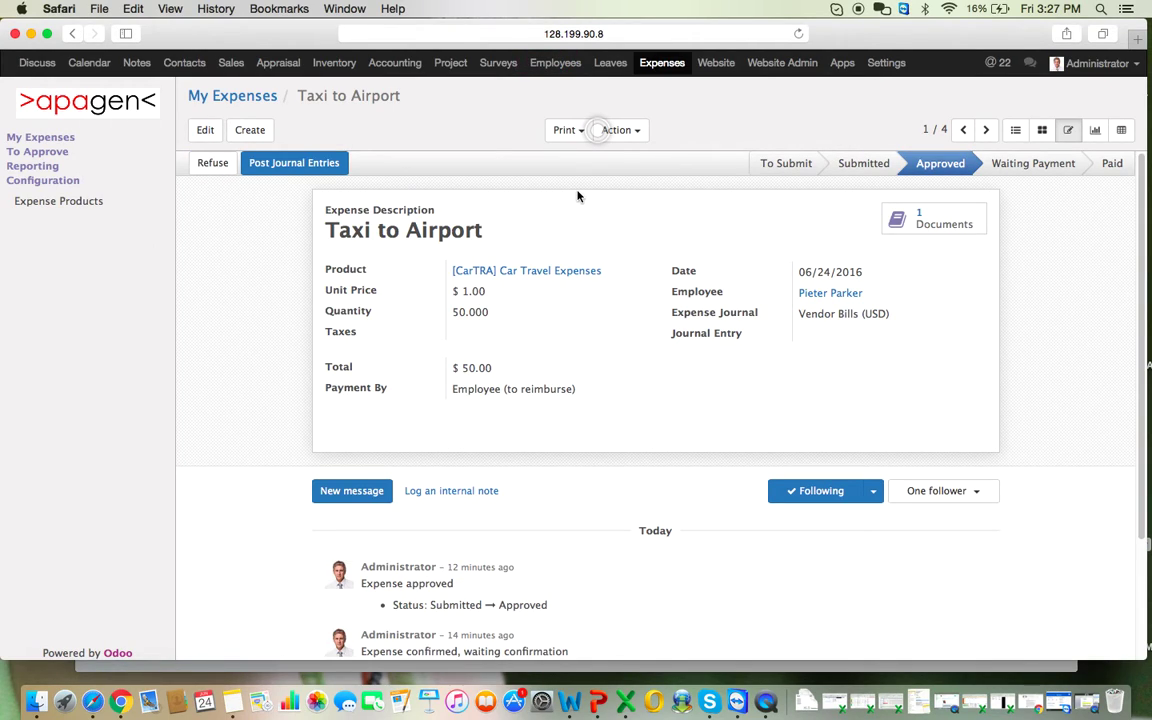
{"action": "left_click", "coordinate": [568, 136]}
{"action": "left_click_drag", "start_coordinate": [1139, 195], "coordinate": [1141, 297]}
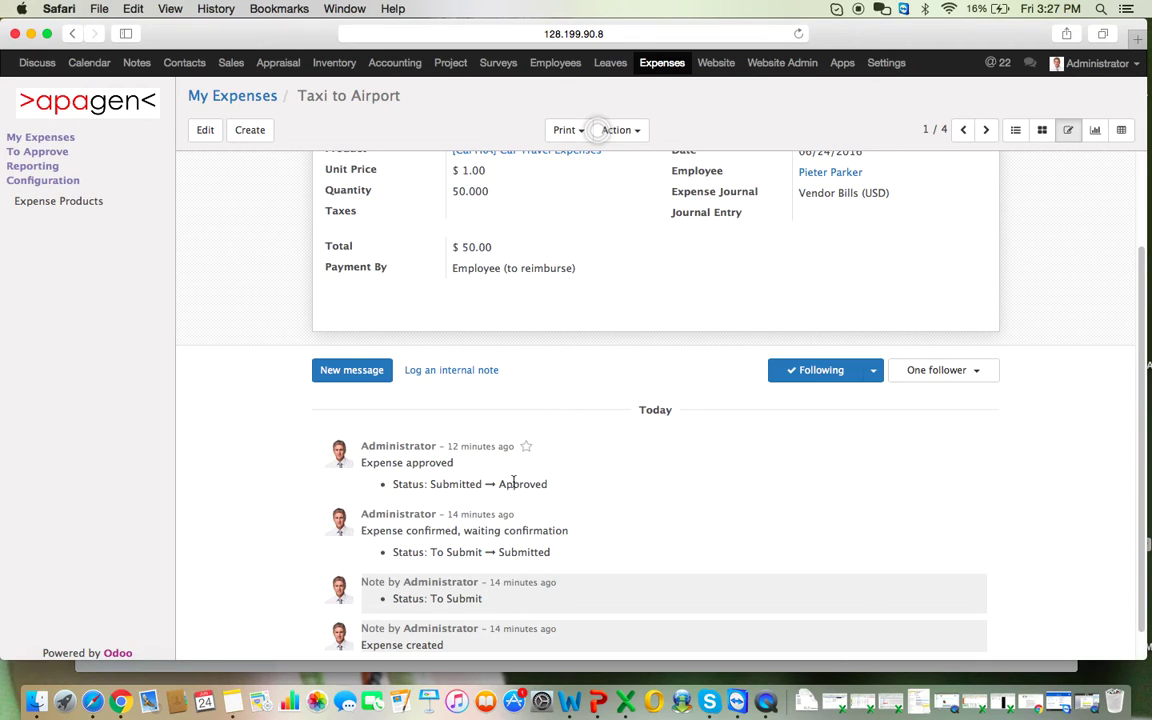
{"action": "scroll", "coordinate": [537, 488], "scroll_direction": "up", "scroll_amount": 3}
{"action": "scroll", "coordinate": [450, 400], "scroll_direction": "down", "scroll_amount": 4}
{"action": "left_click", "coordinate": [244, 97]}
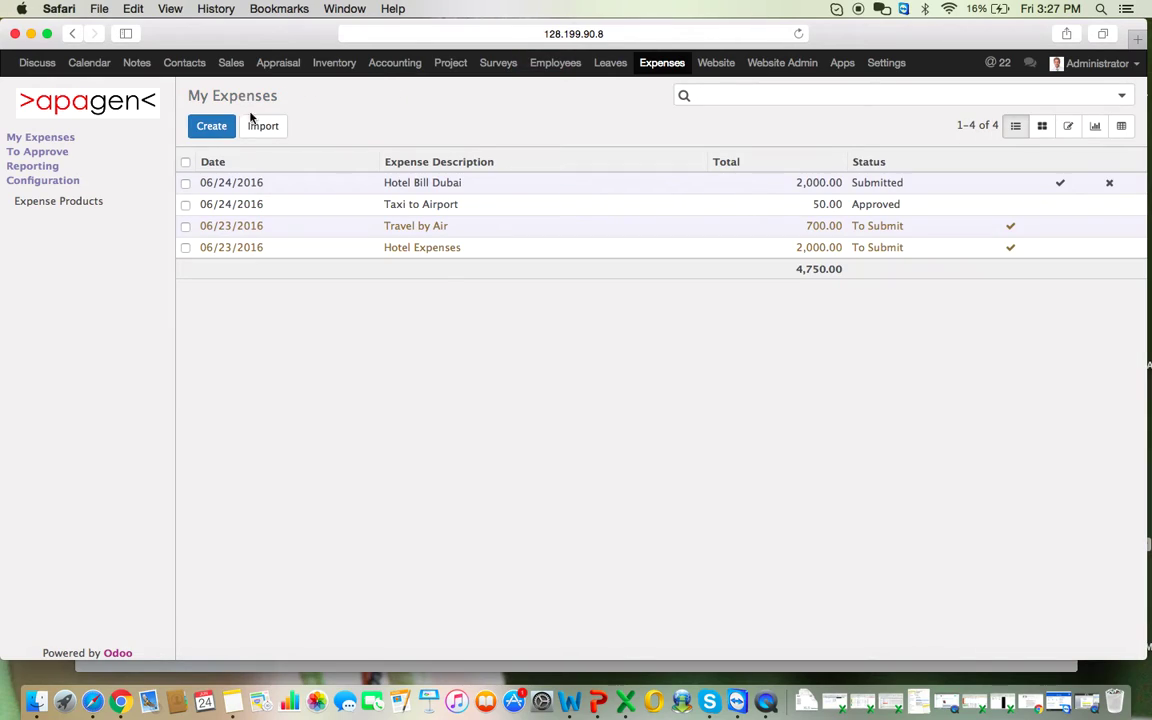
Look through the expenses awaiting approval, checking the actions for Hotel Bill Dubai and the list's grouping options.
{"action": "left_click", "coordinate": [61, 154]}
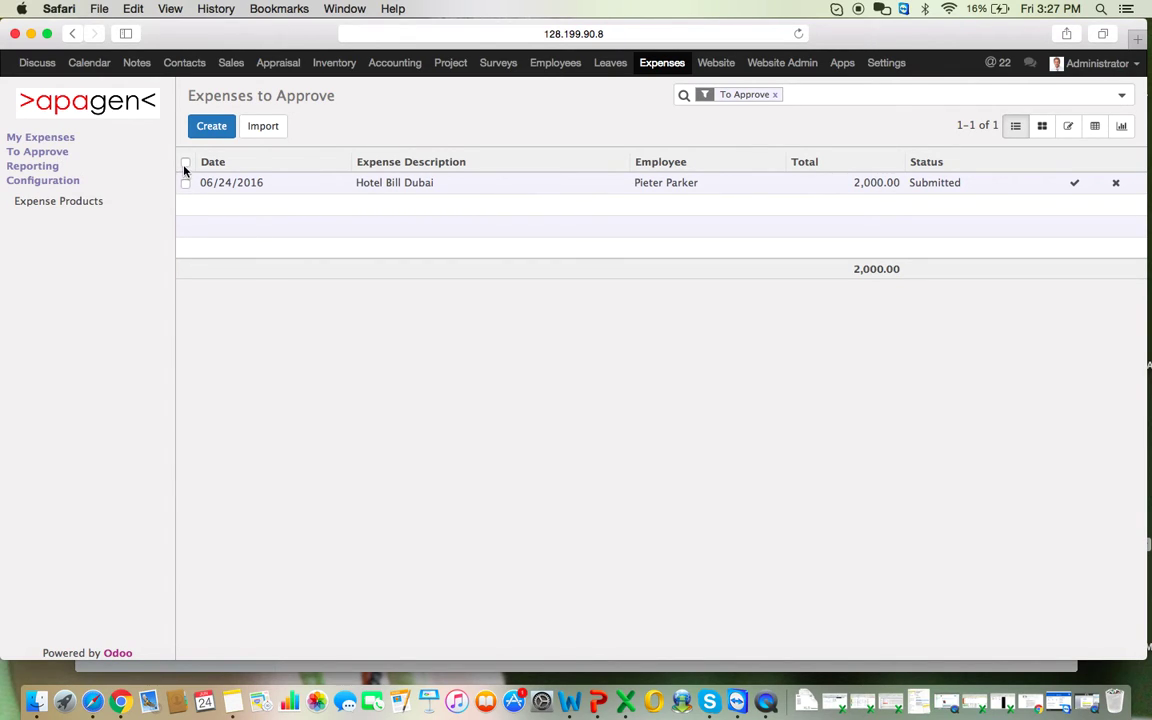
{"action": "left_click", "coordinate": [184, 185]}
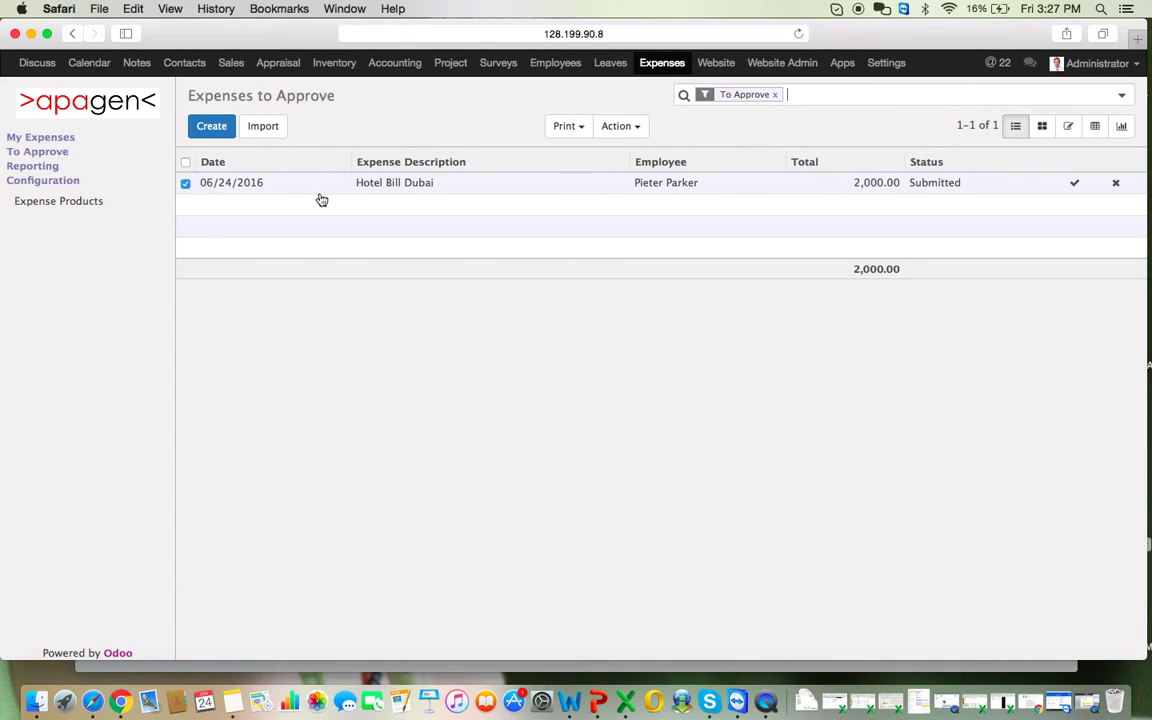
{"action": "left_click", "coordinate": [598, 134]}
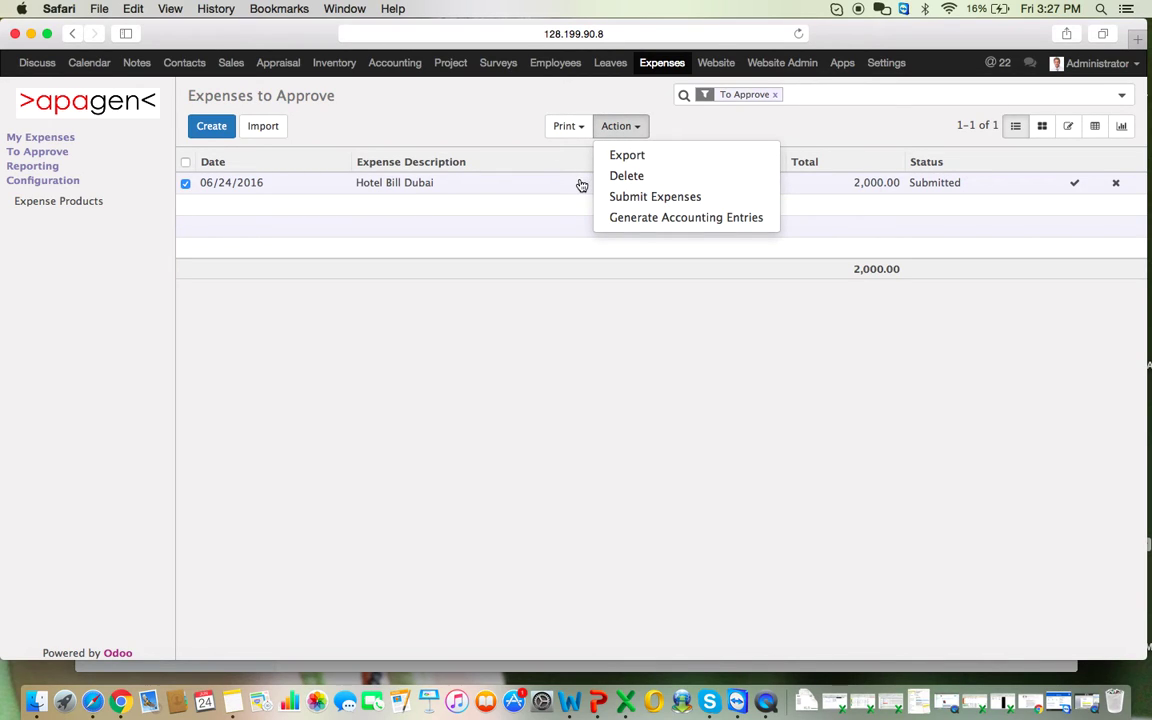
{"action": "left_click", "coordinate": [727, 112]}
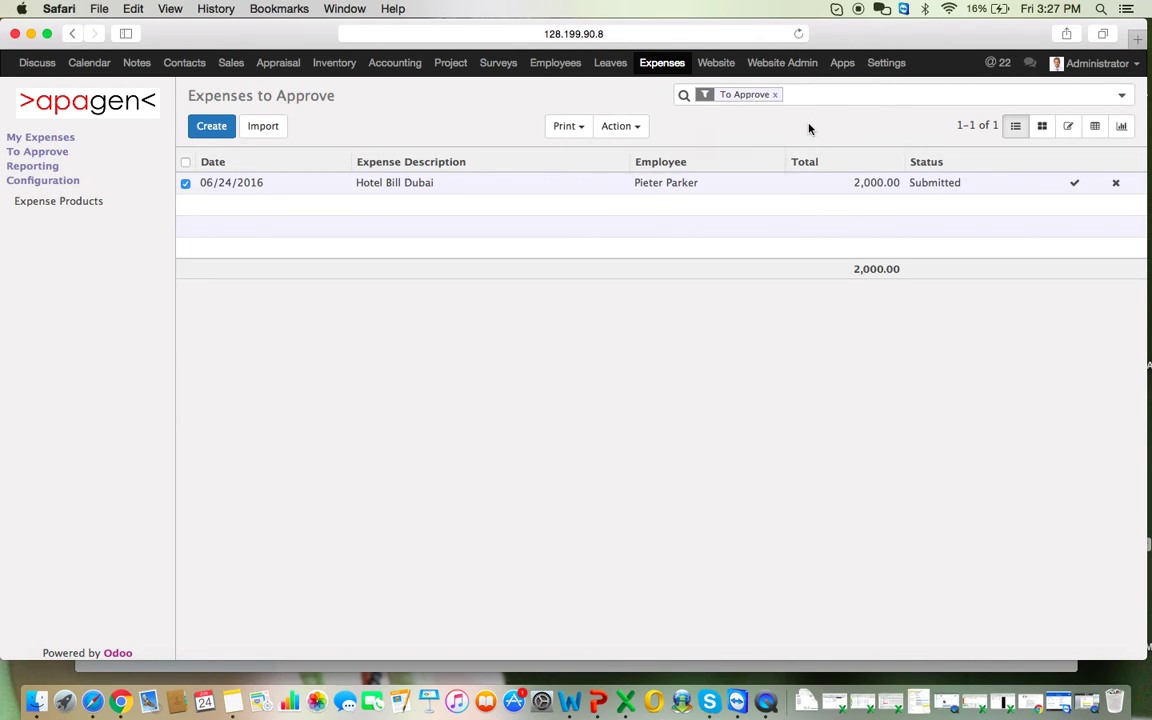
{"action": "left_click", "coordinate": [1121, 96]}
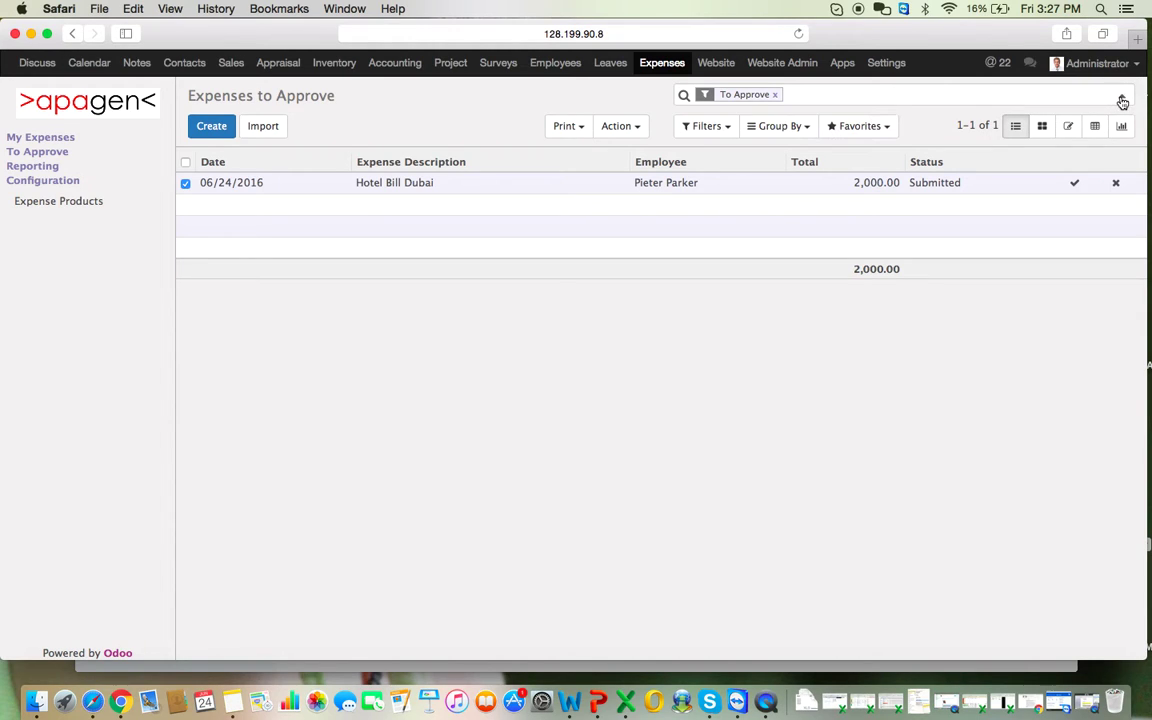
{"action": "left_click", "coordinate": [803, 128]}
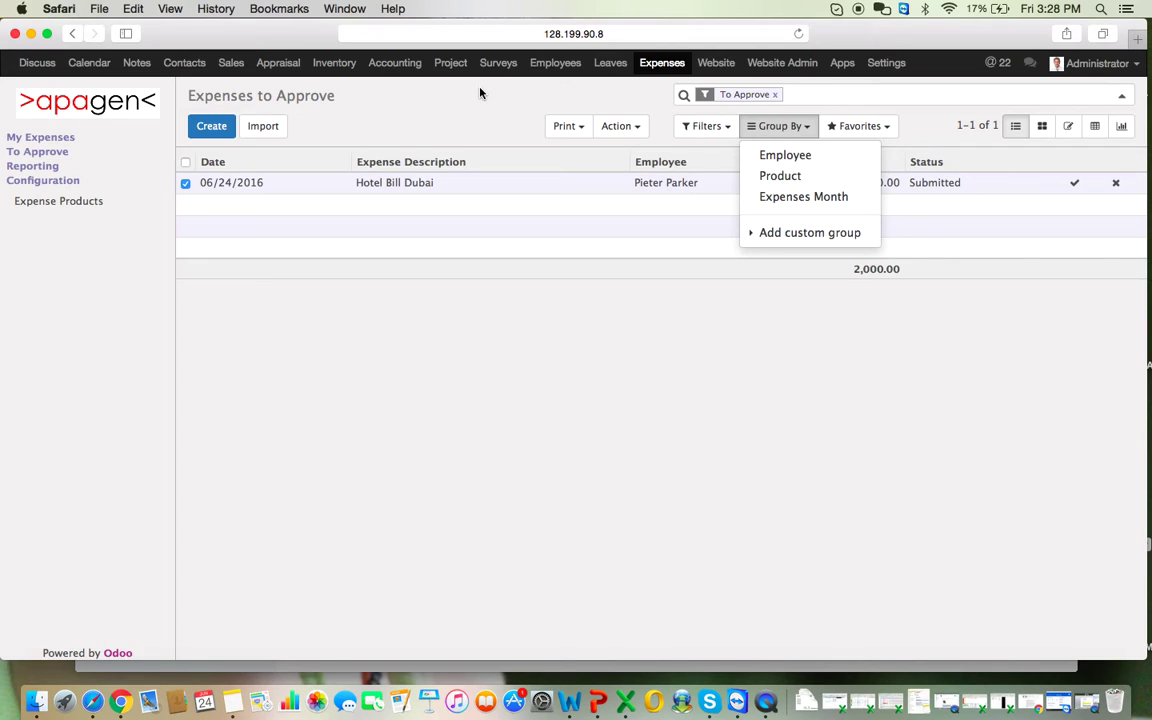
Open the Expenses Analysis report and group it by Employee and Product.
{"action": "left_click", "coordinate": [53, 168]}
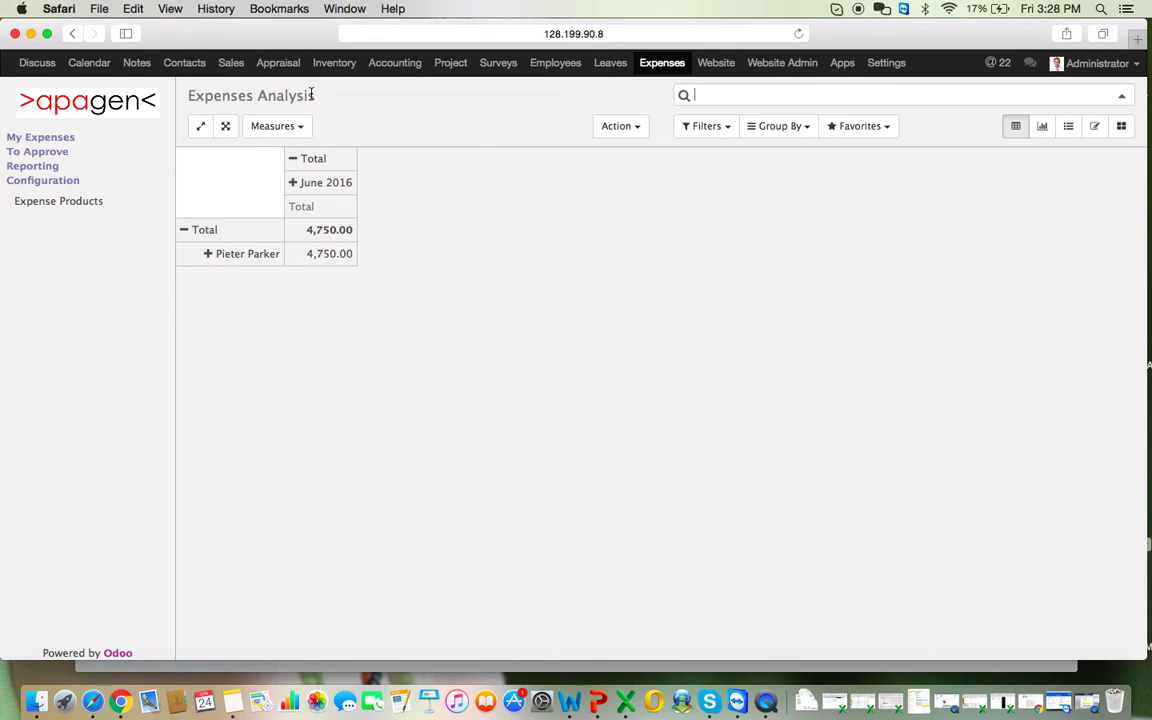
{"action": "left_click", "coordinate": [303, 127]}
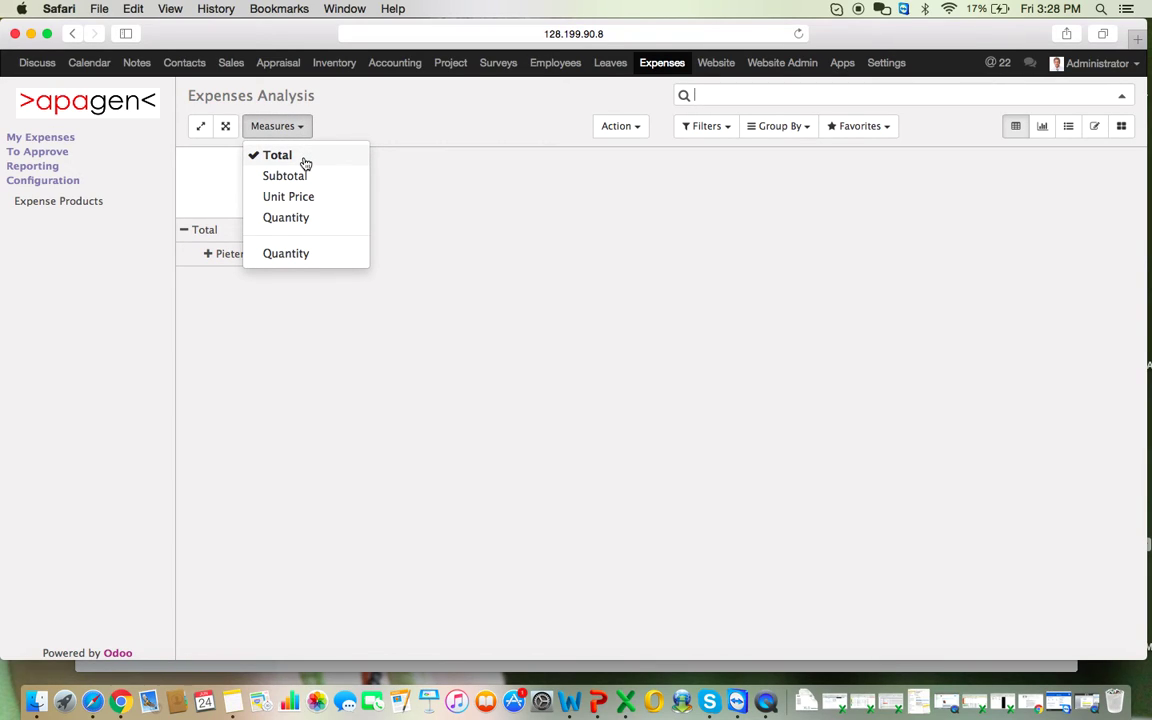
{"action": "left_click", "coordinate": [392, 110]}
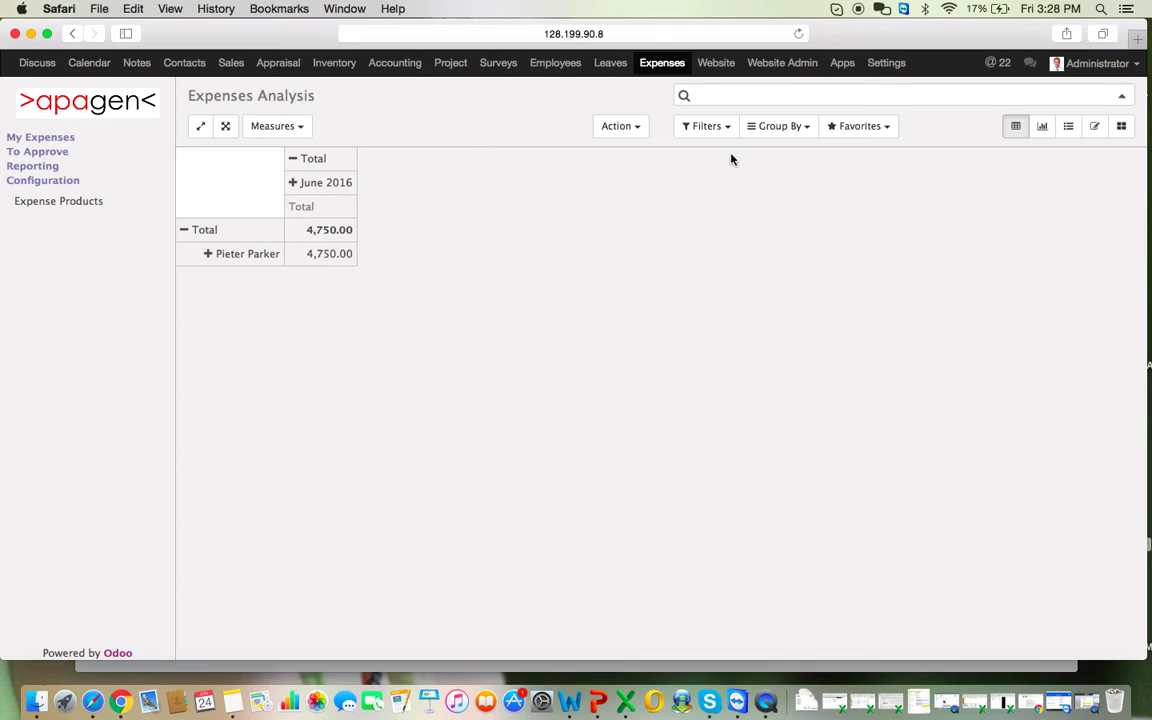
{"action": "left_click", "coordinate": [775, 127]}
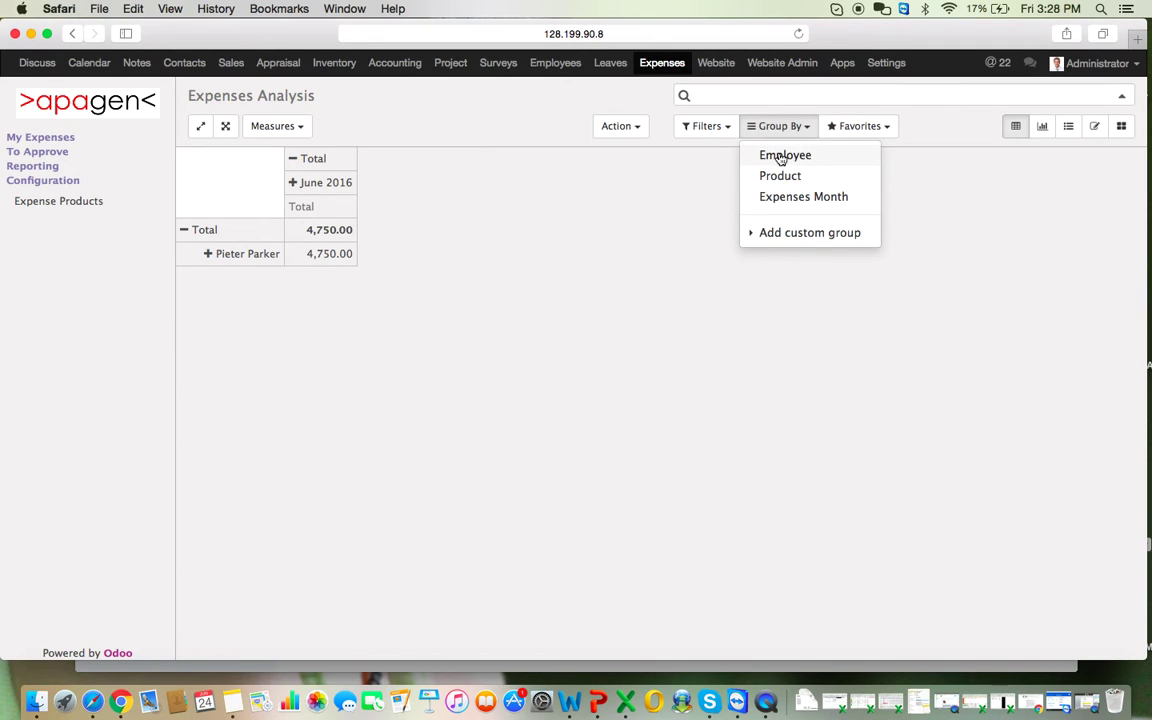
{"action": "left_click", "coordinate": [784, 157]}
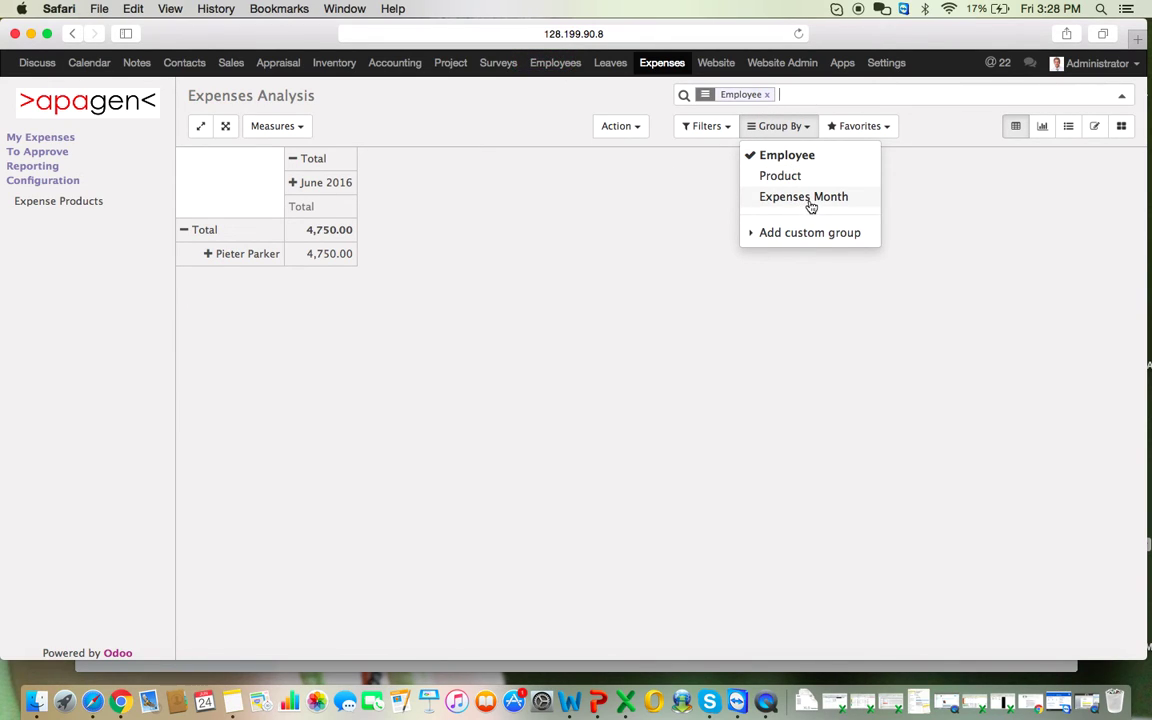
{"action": "left_click", "coordinate": [804, 178]}
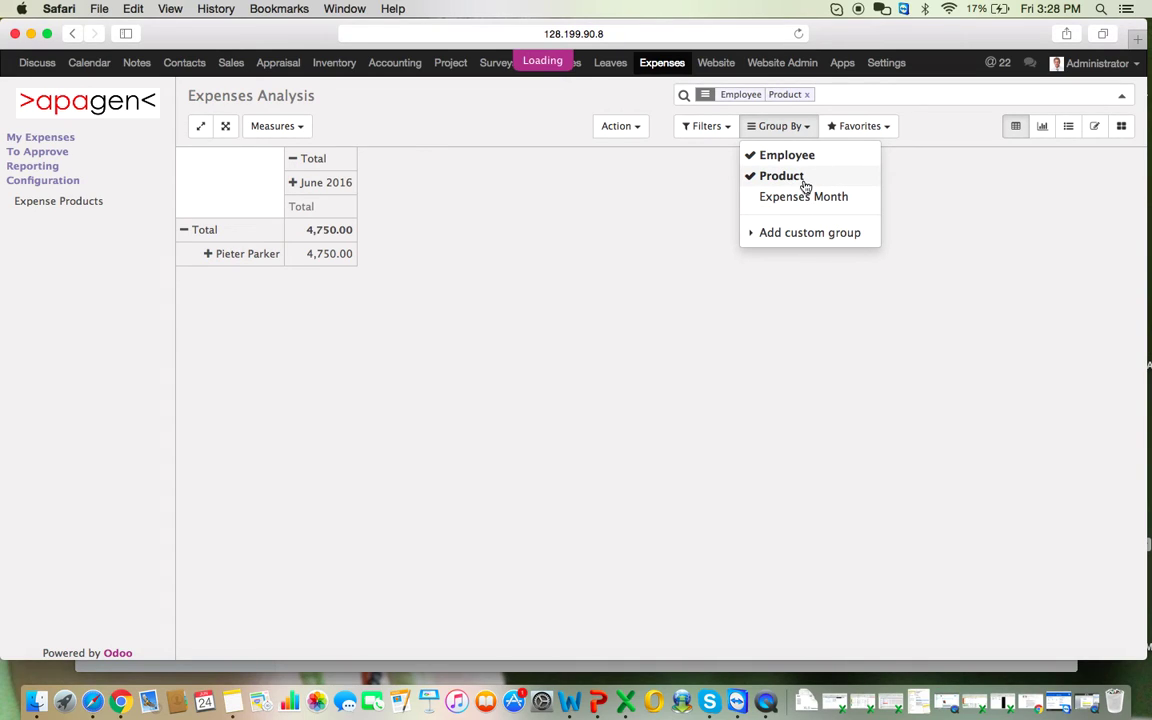
{"action": "left_click", "coordinate": [671, 231]}
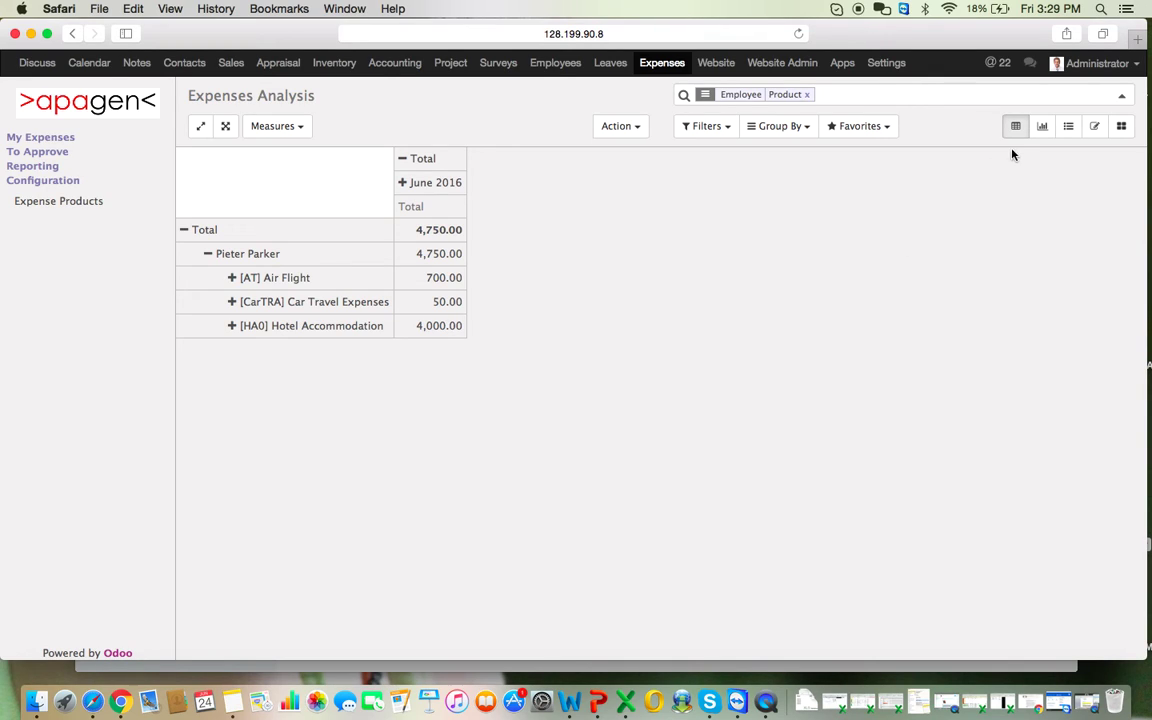
View the expenses analysis as bar, pie and line charts, as a list with the employee group expanded, and as kanban.
{"action": "left_click", "coordinate": [1041, 129]}
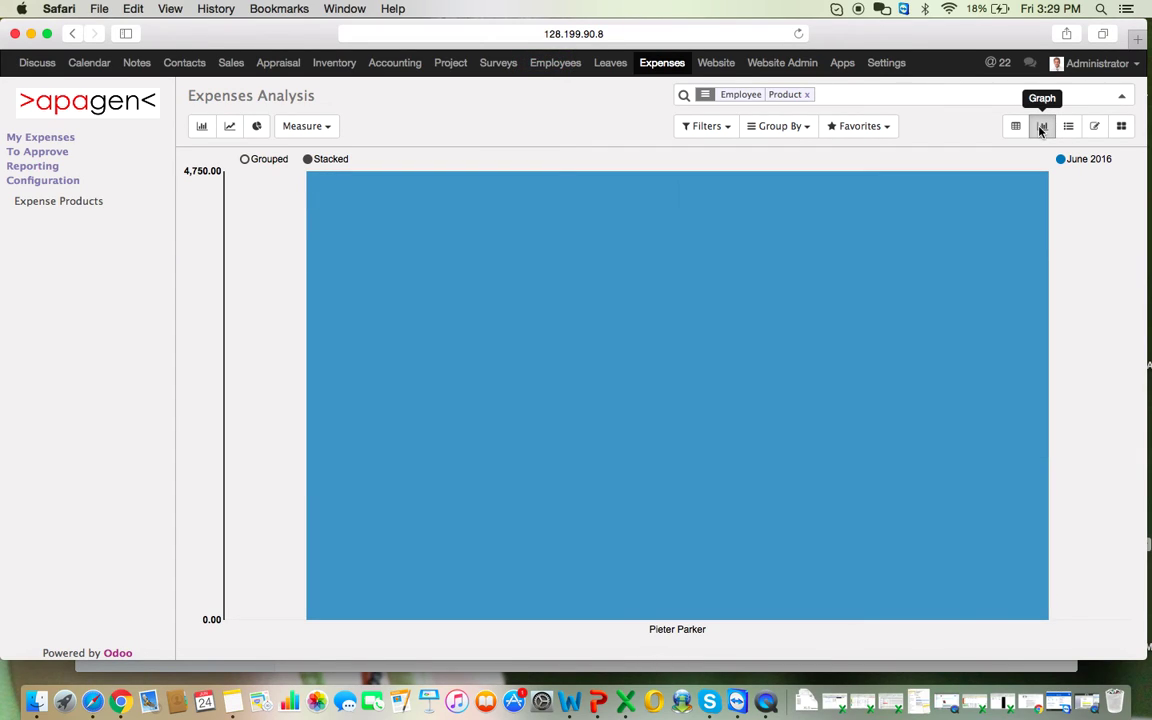
{"action": "left_click", "coordinate": [266, 134]}
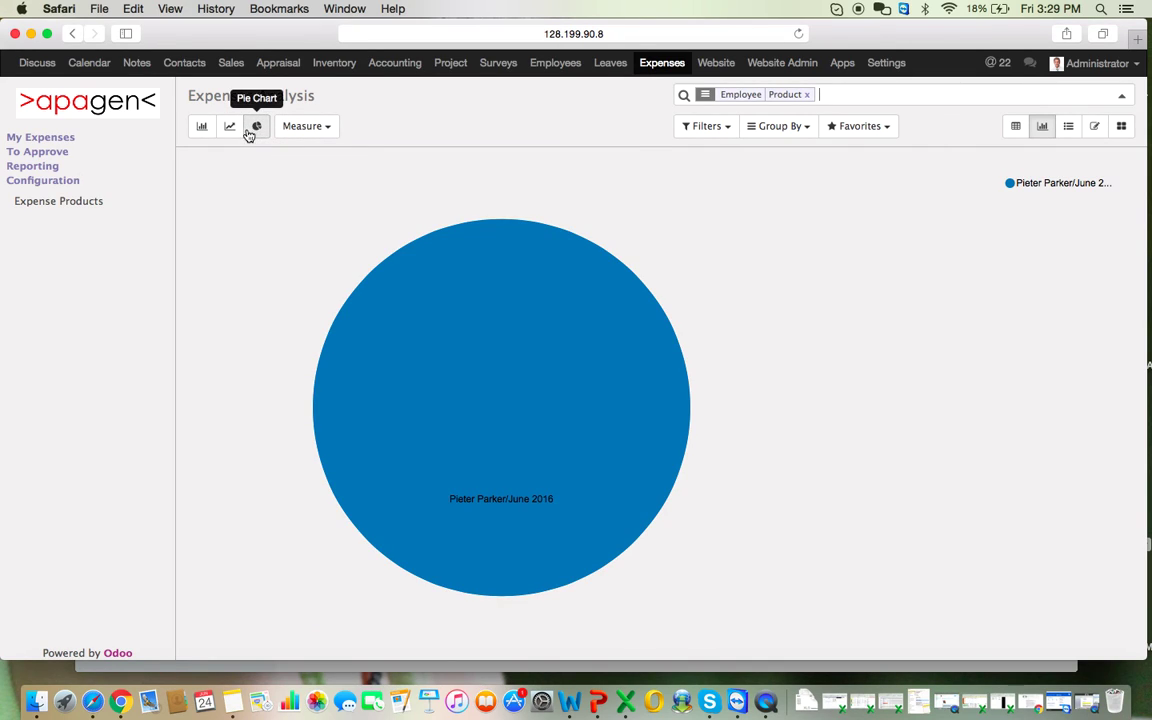
{"action": "left_click", "coordinate": [233, 132]}
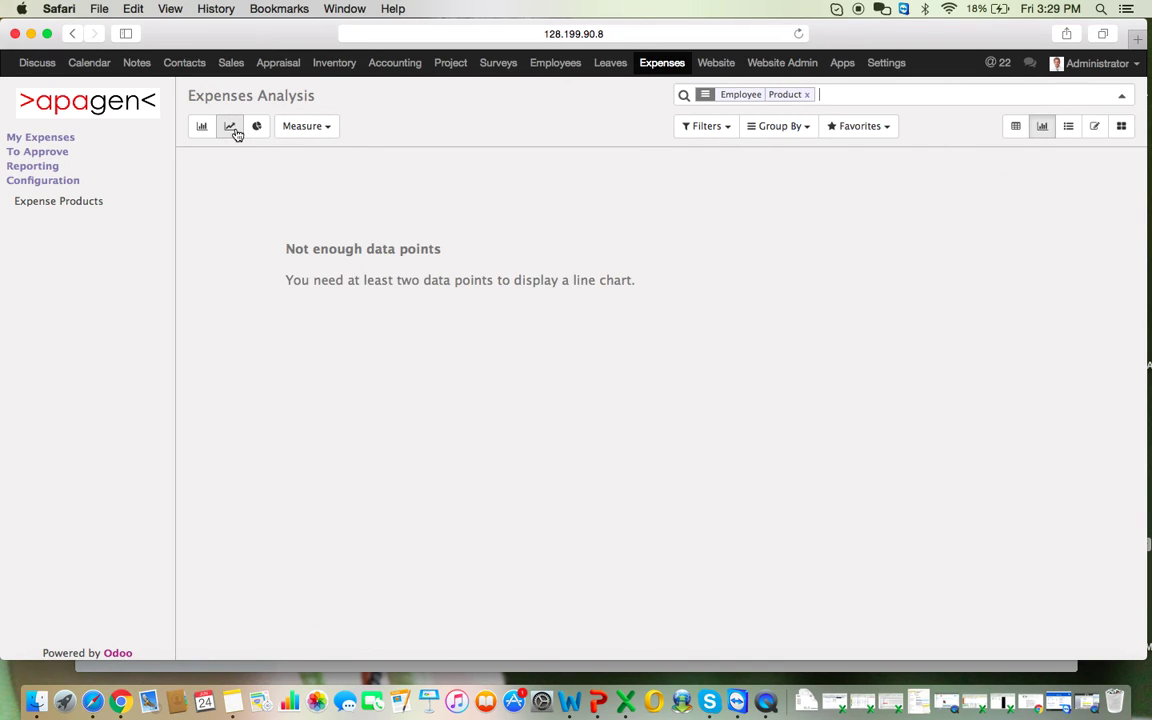
{"action": "left_click", "coordinate": [1068, 128]}
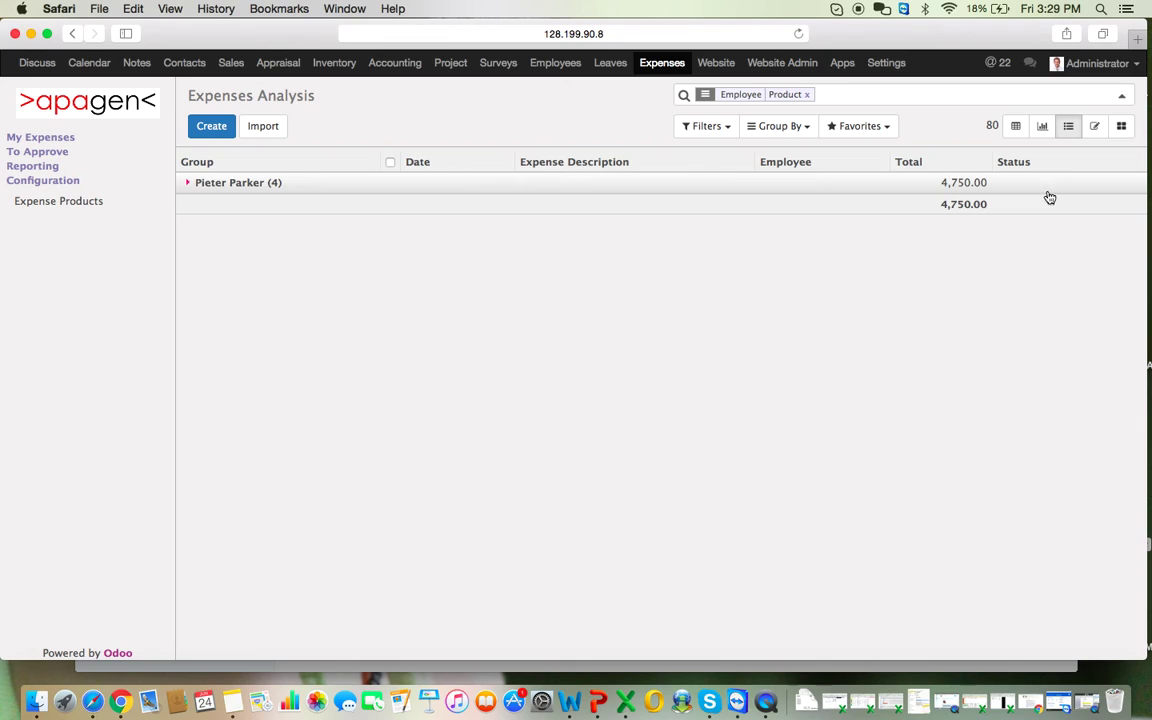
{"action": "left_click", "coordinate": [860, 188]}
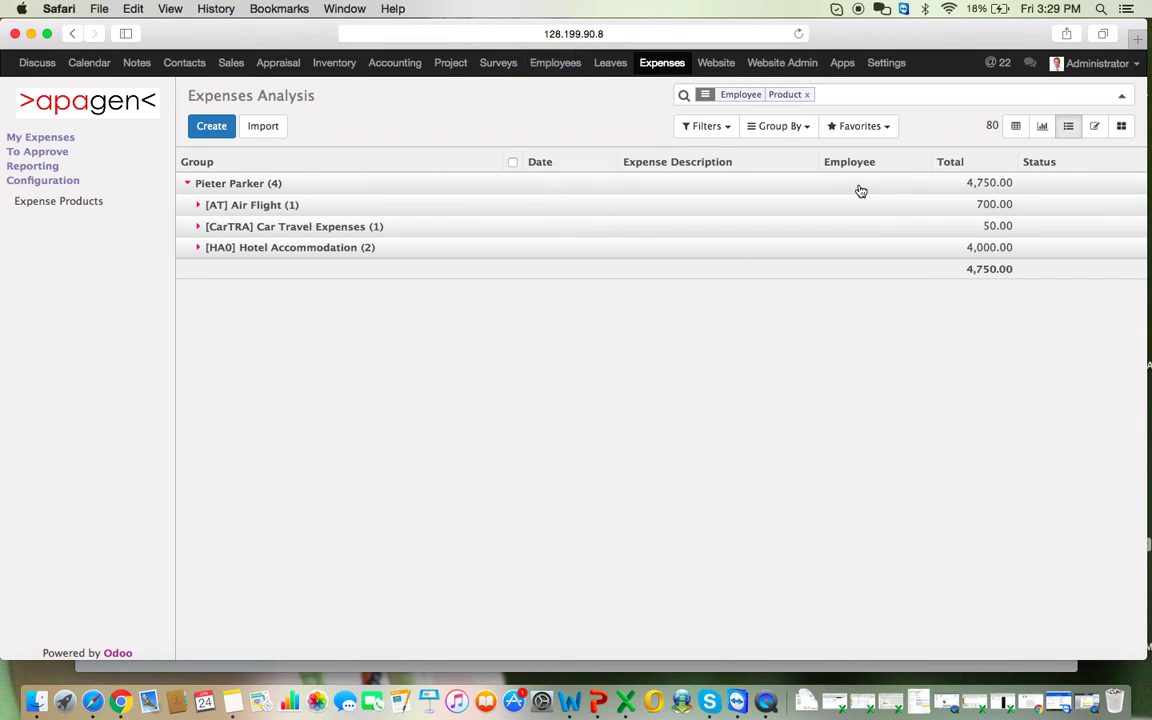
{"action": "left_click", "coordinate": [1121, 130]}
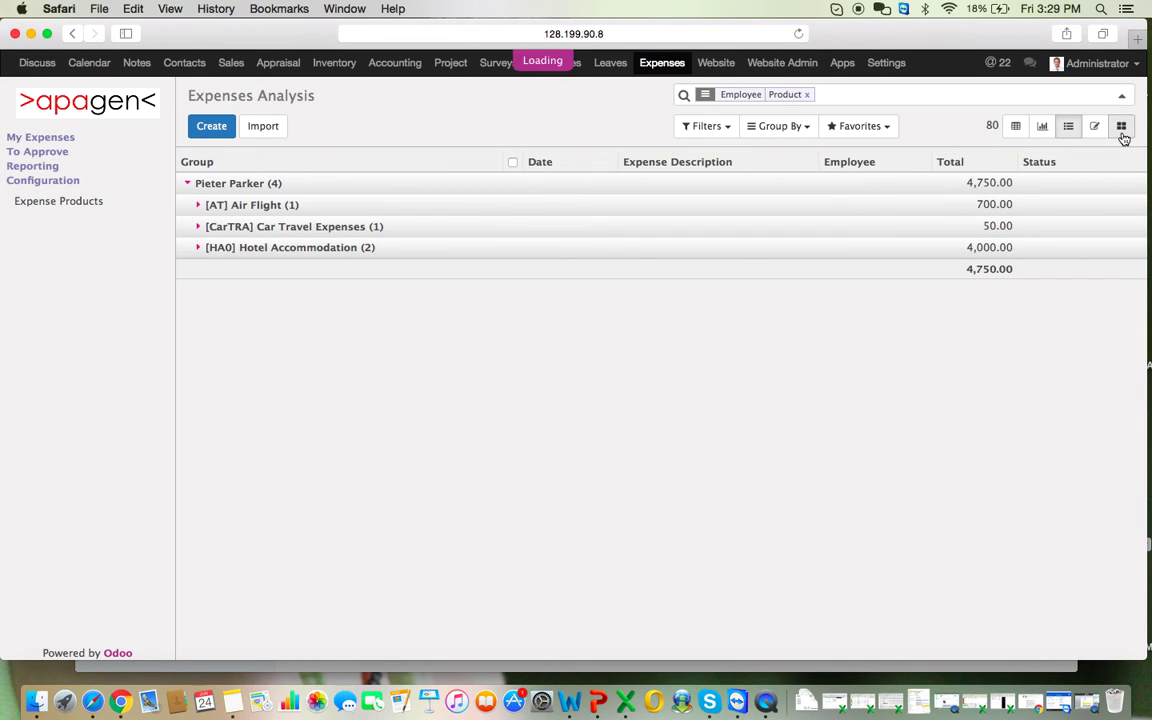